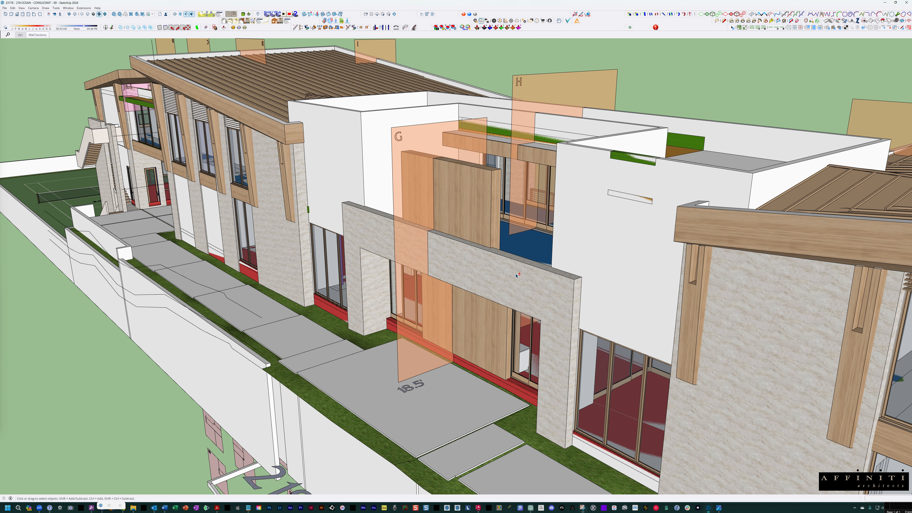
- Select the wall-section group on the two-storey building and open it to view the section panels on their own
middle_click_drag(524, 260, 492, 278)
scroll(489, 252, "down", 2)
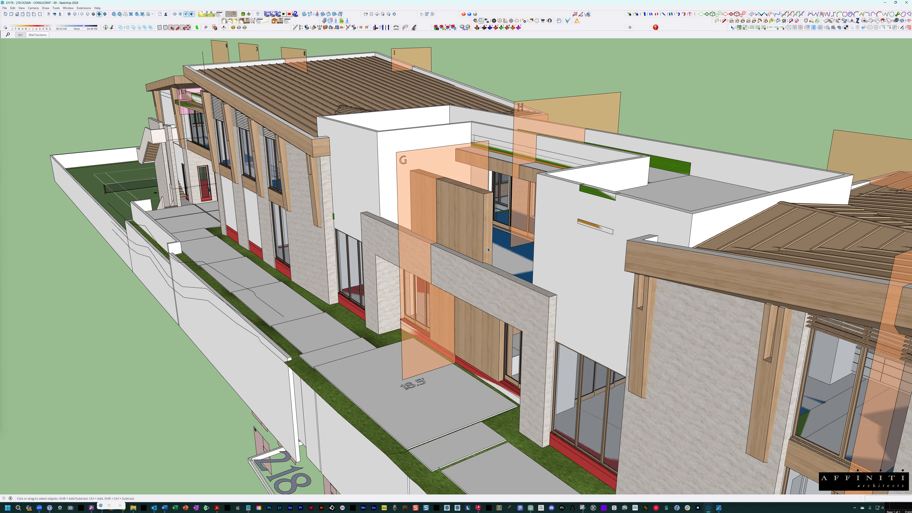
middle_click_drag(566, 256, 638, 212)
scroll(443, 202, "up", 3)
scroll(443, 202, "down", 5)
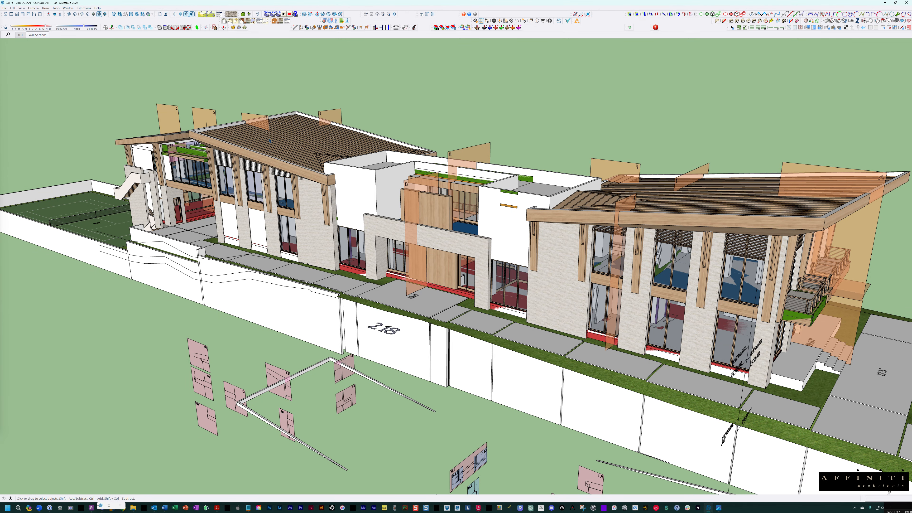
left_click(166, 110)
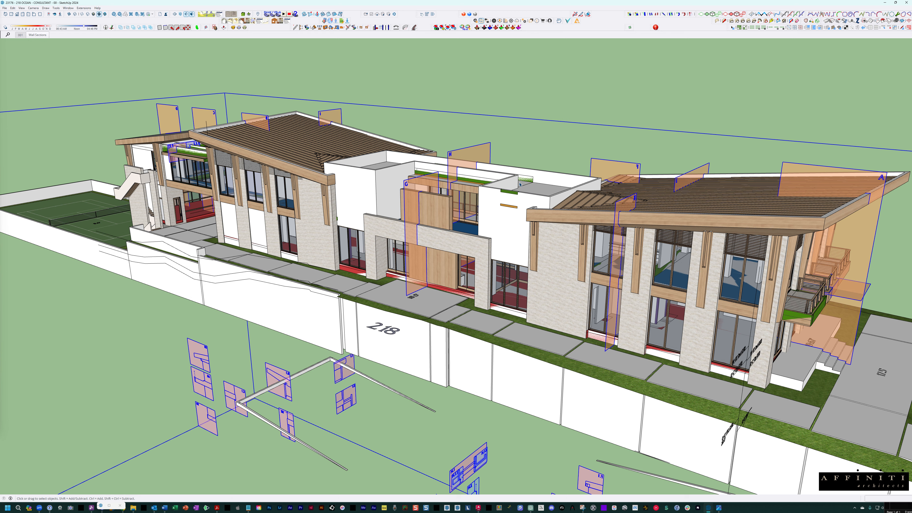
scroll(428, 198, "up", 5)
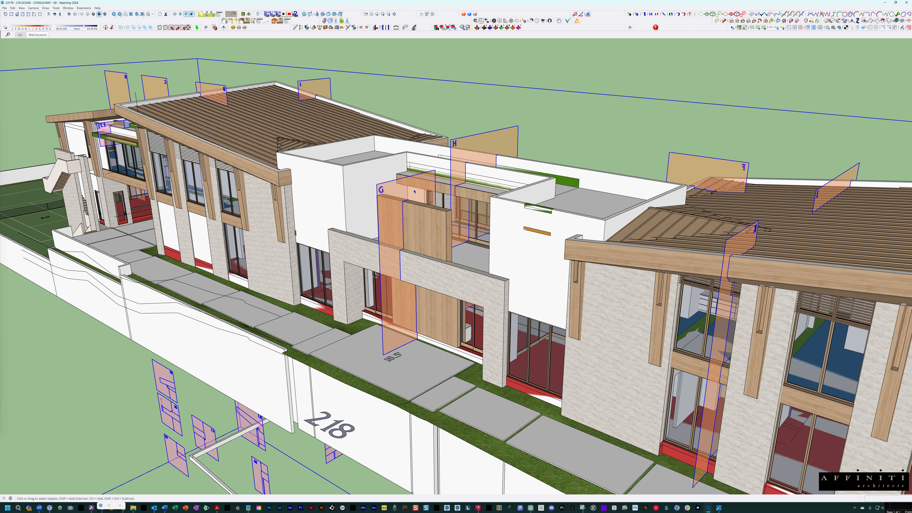
scroll(414, 191, "up", 10)
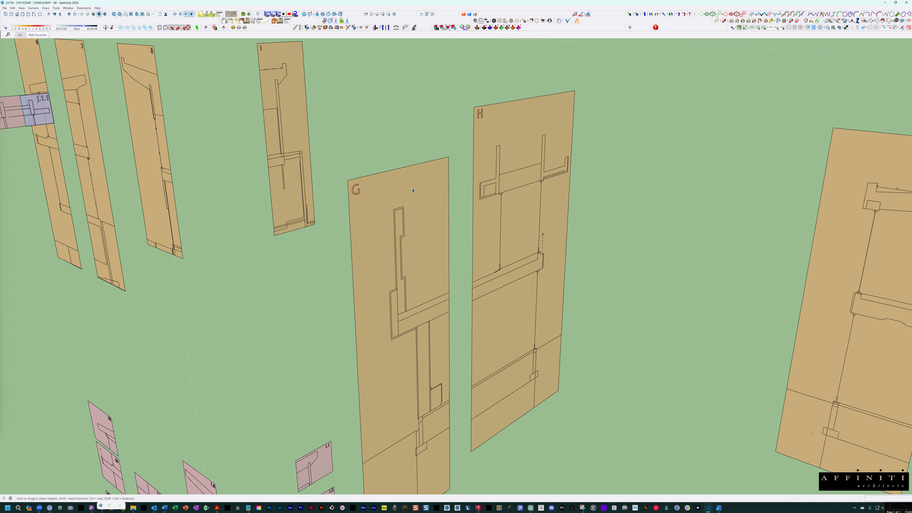
- Examine the orange wall-section panels and the J.1.1 section, and return to the full building
scroll(417, 218, "down", 5)
middle_click_drag(417, 218, 367, 198)
scroll(207, 187, "up", 5)
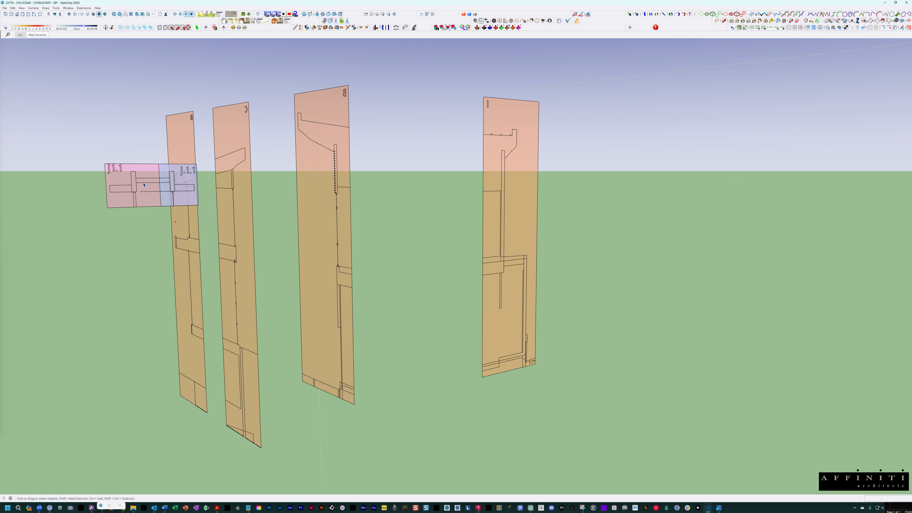
middle_click_drag(146, 183, 175, 156)
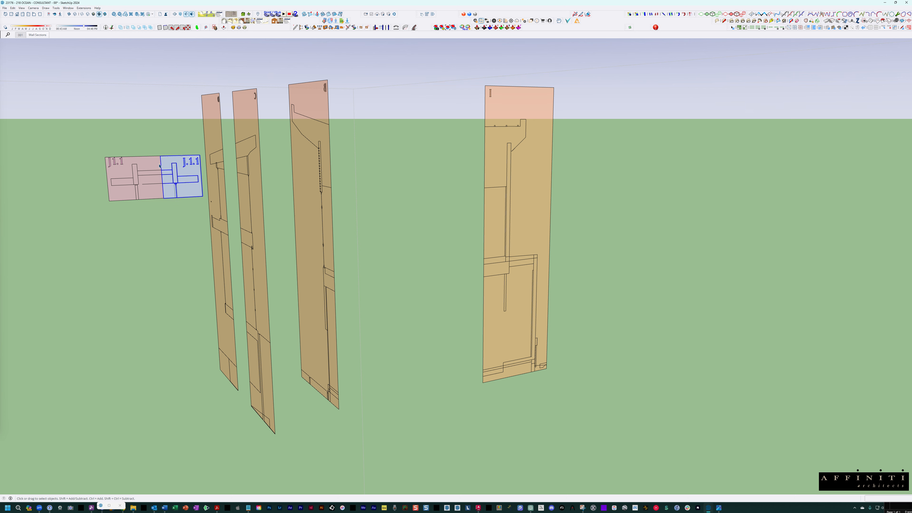
left_click(175, 155)
left_click(168, 169)
left_click(155, 170)
middle_click_drag(155, 170, 212, 482)
middle_click_drag(231, 204, 401, 264)
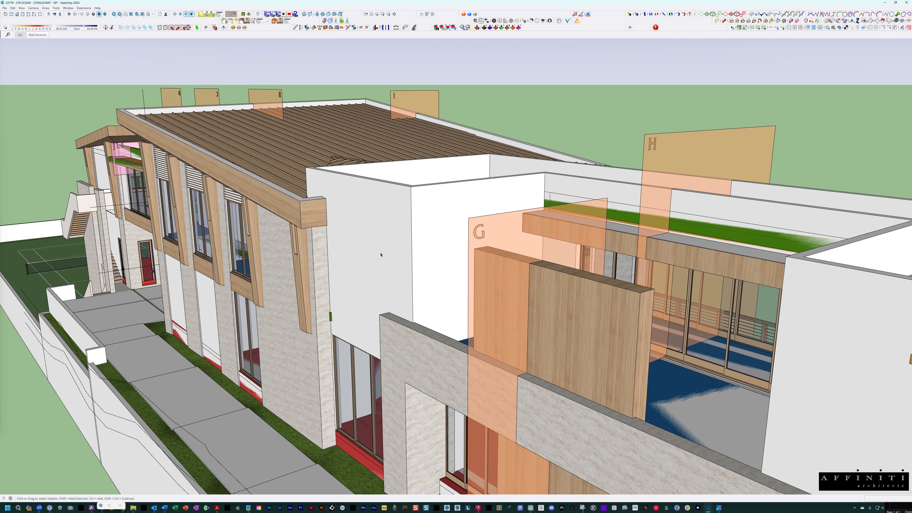
- Reopen the wall-section group to examine section G beside its neighbouring panels, and close the group
middle_click_drag(541, 252, 387, 204)
double_click(377, 195)
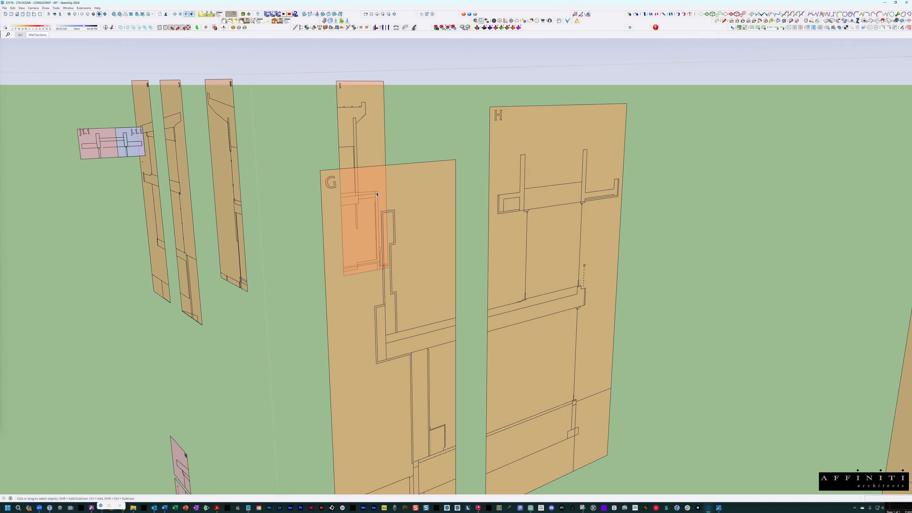
scroll(300, 173, "down", 3)
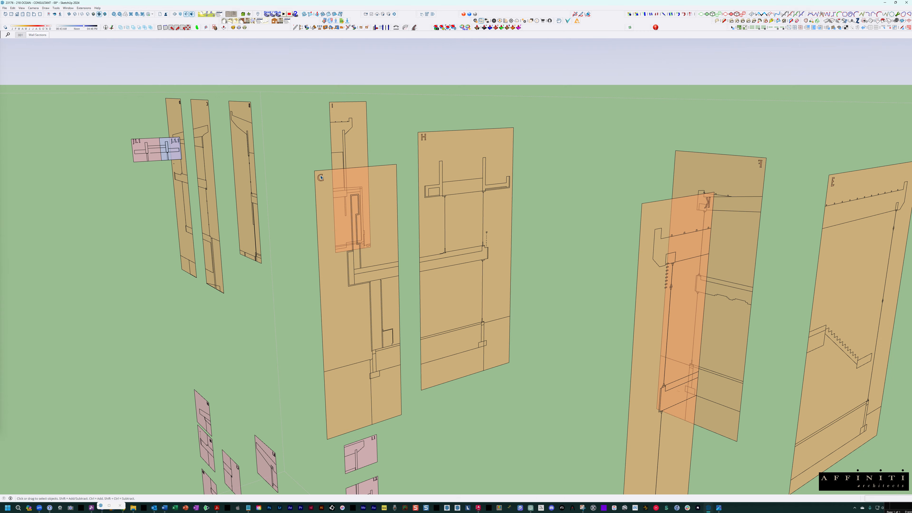
middle_click_drag(300, 173, 339, 182)
key("Escape")
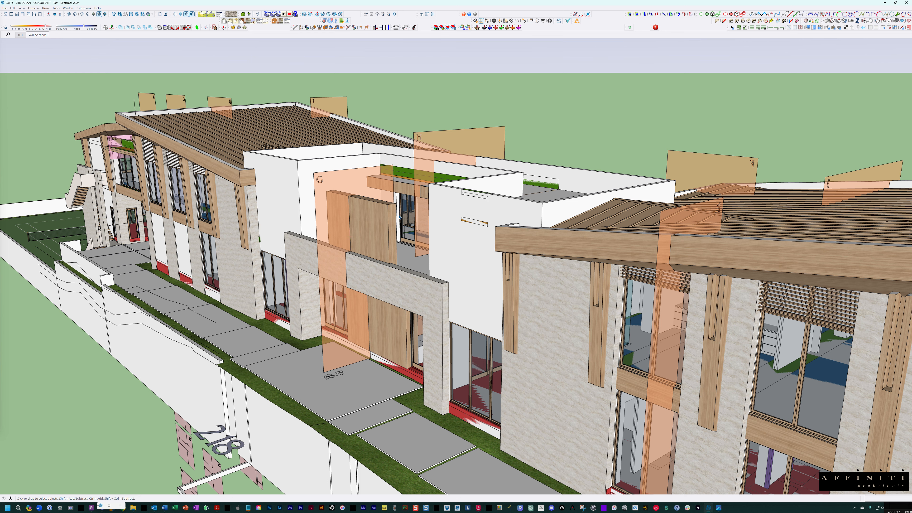
- View the building with its wall sections and coloured structural elements hidden, and bring them back
scroll(490, 248, "down", 2)
mouse_move(489, 247)
middle_mouse_down()
mouse_move(527, 271)
mouse_move(511, 263)
middle_mouse_up()
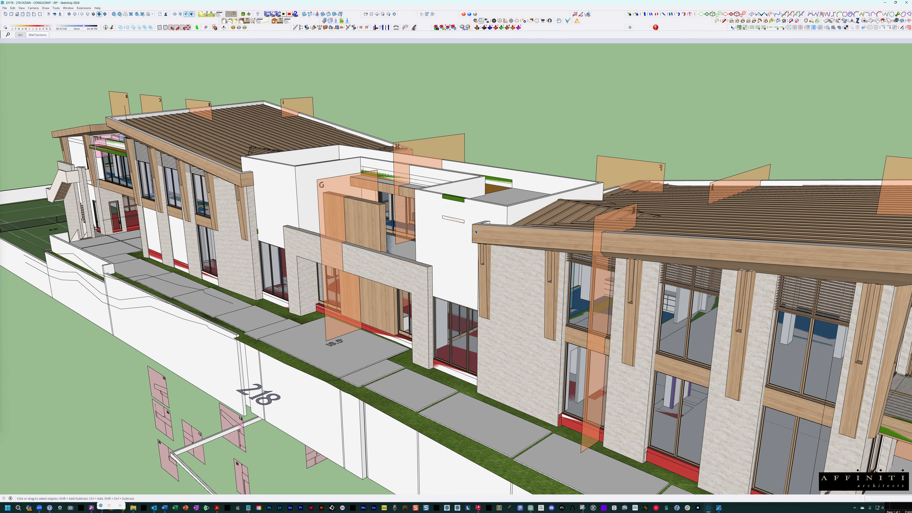
key("Page_Up")
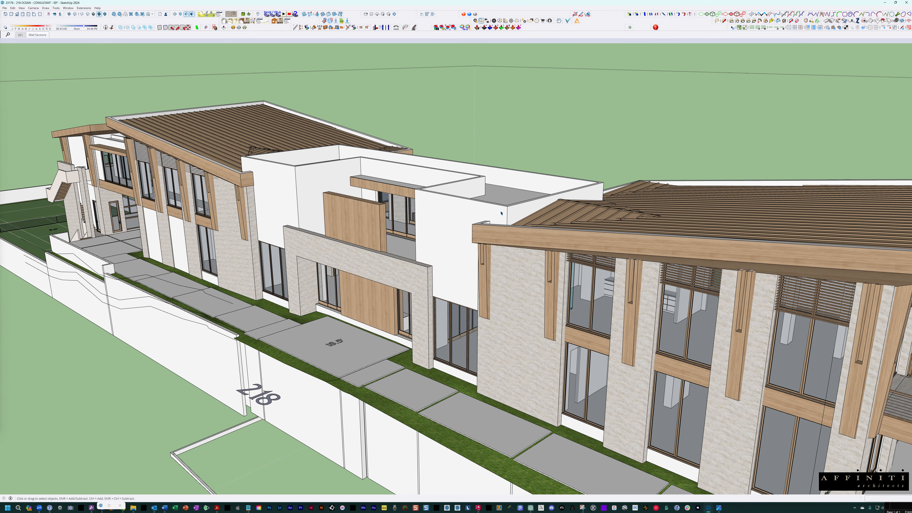
scroll(501, 213, "down", 8)
mouse_move(501, 212)
middle_mouse_down()
mouse_move(387, 175)
mouse_move(273, 170)
mouse_move(45, 169)
mouse_move(14, 194)
mouse_move(15, 212)
mouse_move(364, 275)
mouse_move(423, 198)
mouse_move(413, 216)
middle_mouse_up()
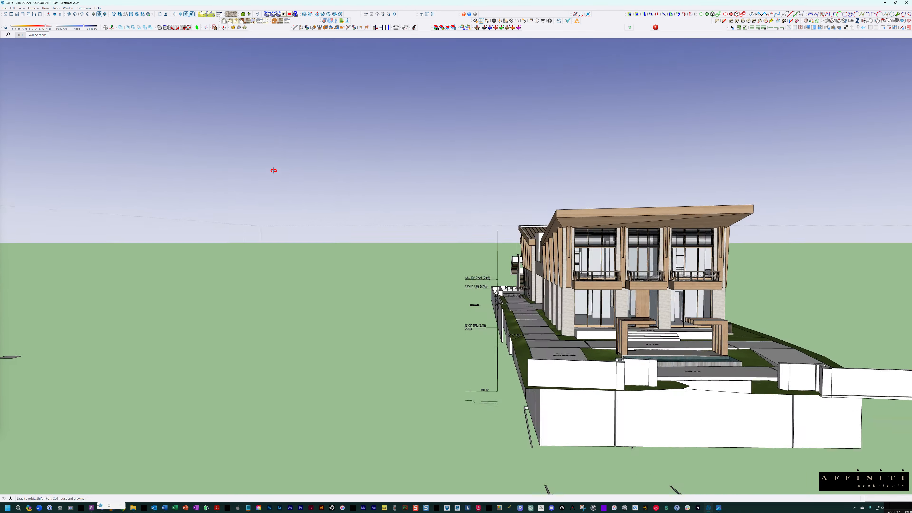
scroll(384, 187, "up", 3)
scroll(385, 187, "down", 1)
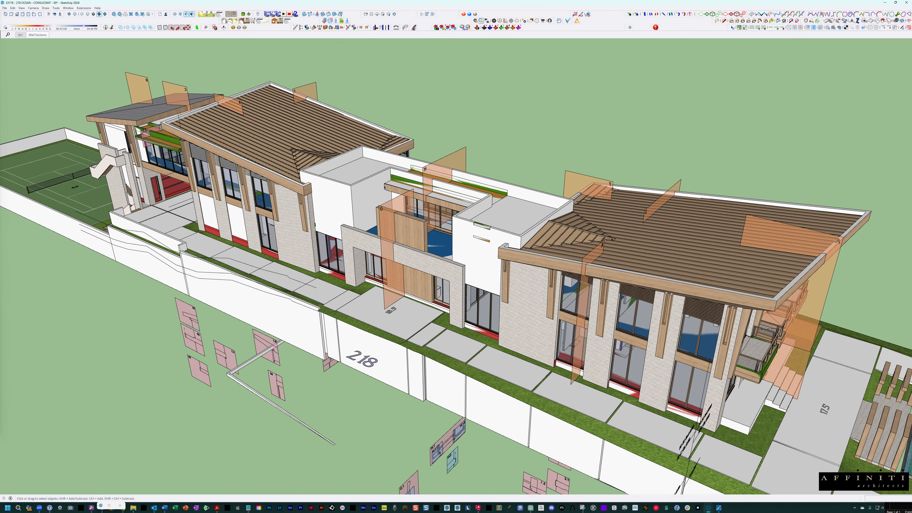
- Hide the architectural model and the wall sections to isolate the coloured structural model
right_click(360, 187)
left_click(368, 200)
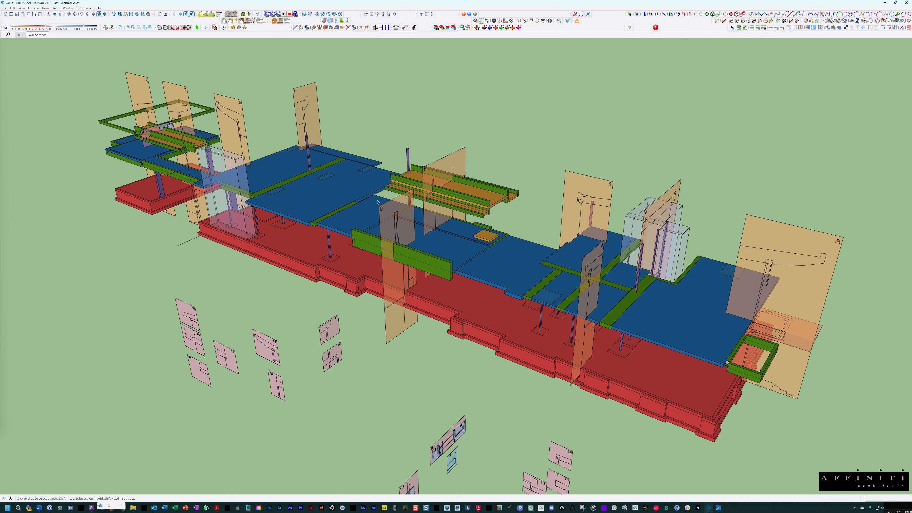
middle_click_drag(480, 228, 416, 216, "shift")
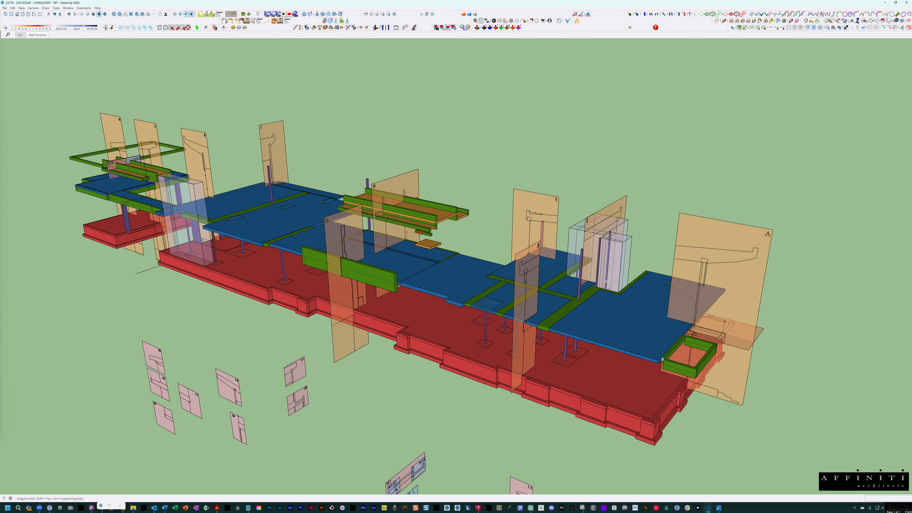
right_click(399, 179)
left_click(408, 188)
- Examine the structural slabs, columns and beams, especially the raised roof slab with its green beams at the building's centre
middle_click_drag(463, 273, 474, 280)
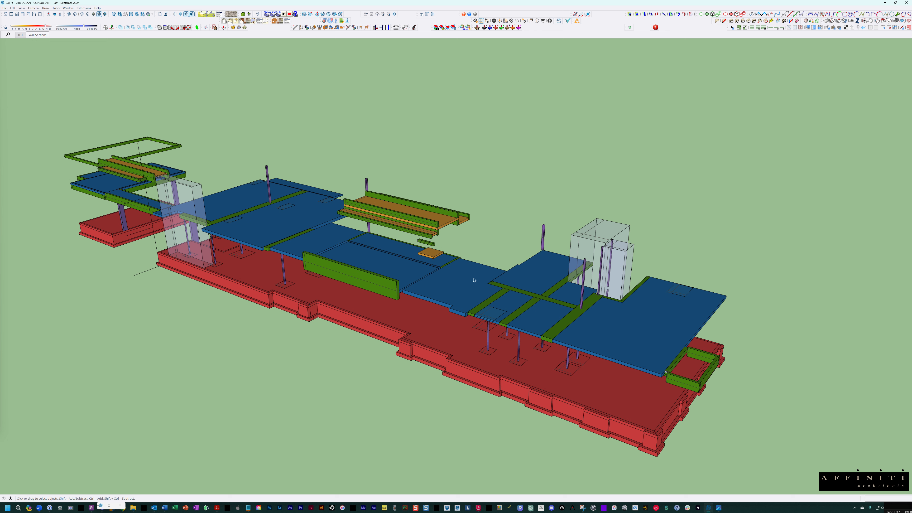
scroll(431, 278, "up", 4)
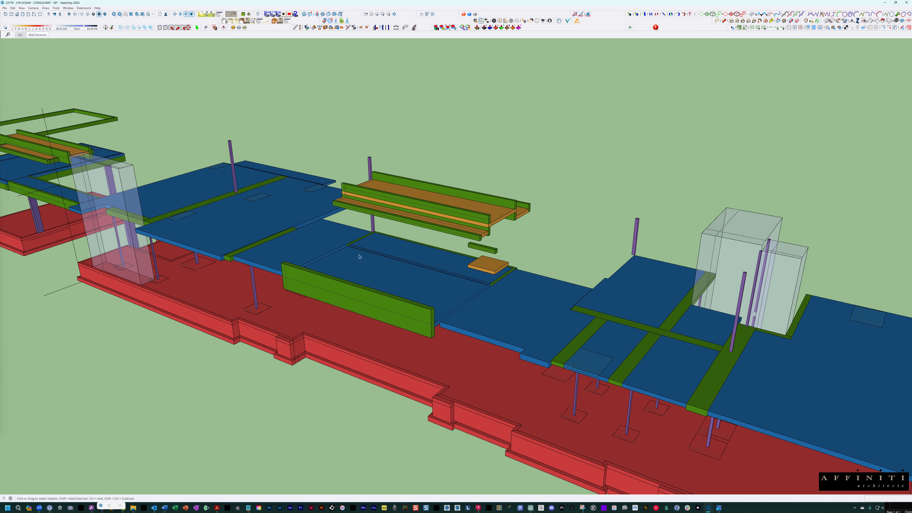
middle_click_drag(419, 269, 408, 265)
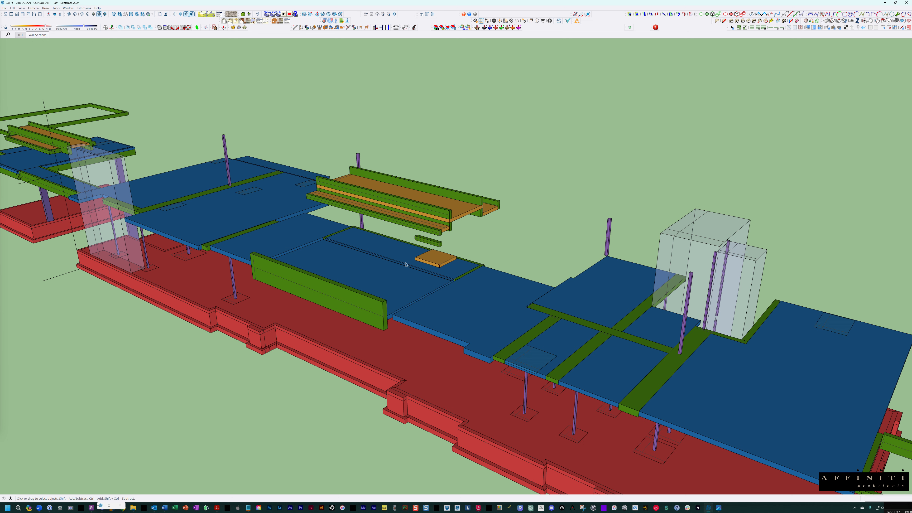
middle_click_drag(402, 265, 343, 262)
scroll(338, 215, "up", 4)
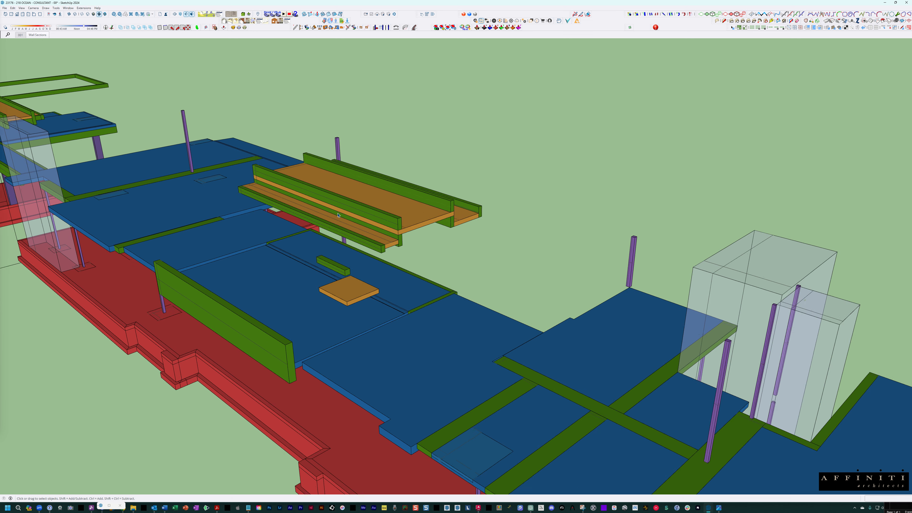
middle_click_drag(338, 215, 444, 225)
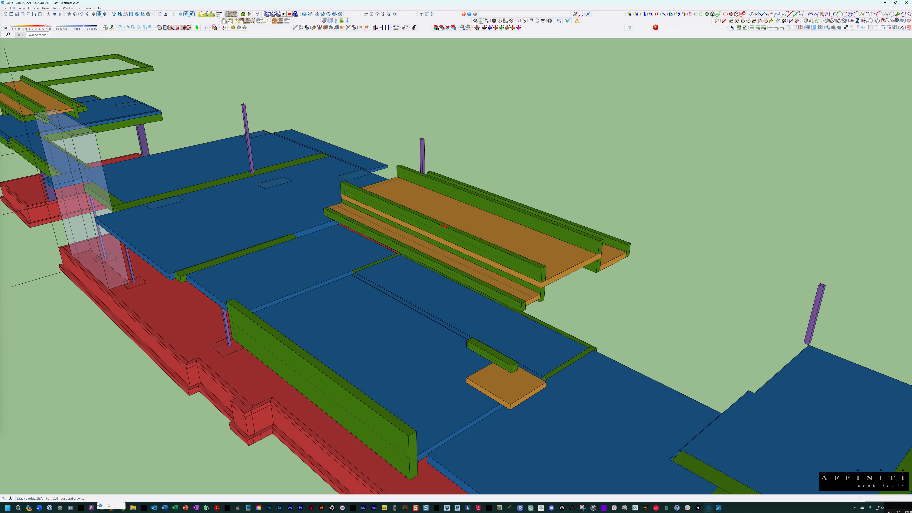
scroll(444, 225, "up", 5)
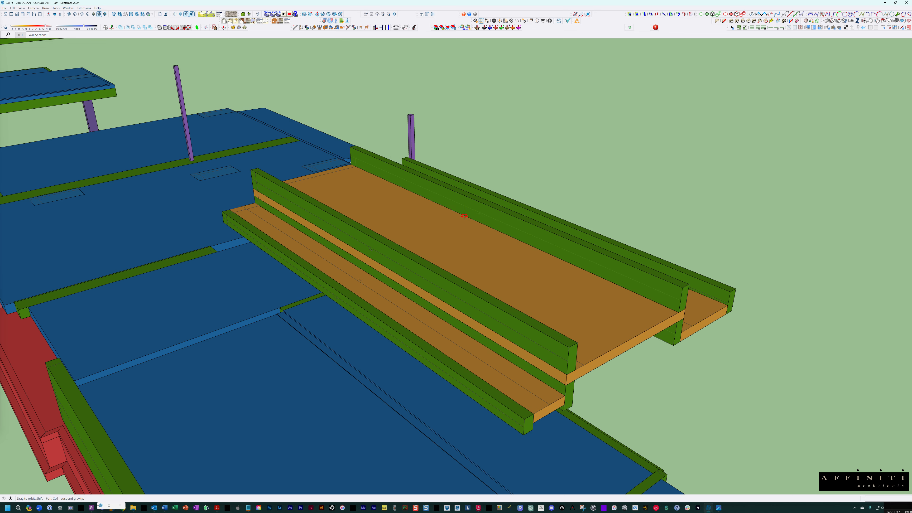
scroll(464, 215, "down", 4)
middle_click_drag(453, 153, 452, 148)
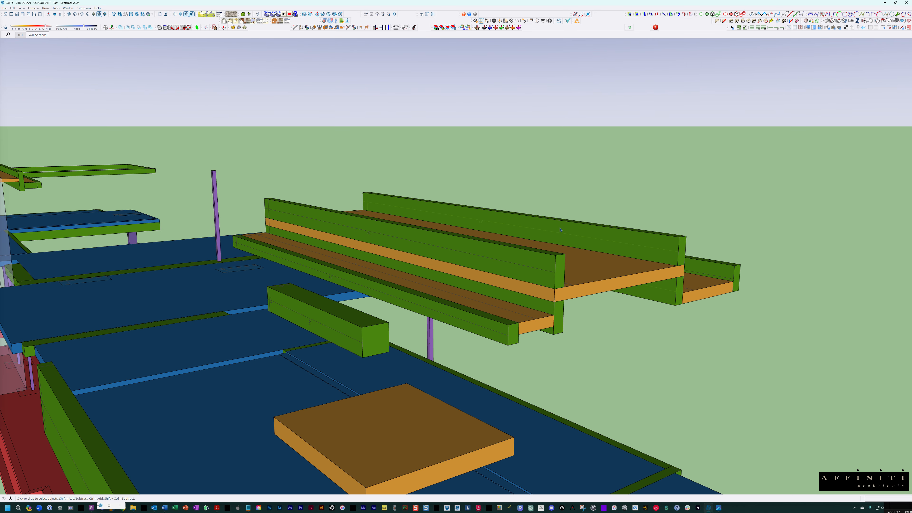
- Draw a freehand markup at the end of the raised roof's green beam and erase it
left_click(575, 15)
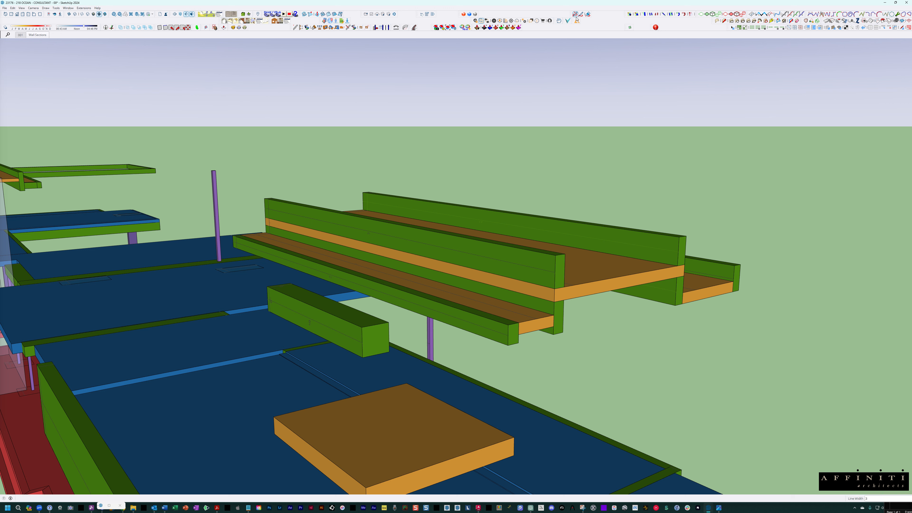
mouse_move(682, 222)
left_mouse_down()
mouse_move(686, 241)
mouse_move(664, 218)
left_mouse_up()
left_click(588, 14)
left_click(692, 227)
middle_click_drag(511, 185, 523, 206)
scroll(522, 206, "down", 8)
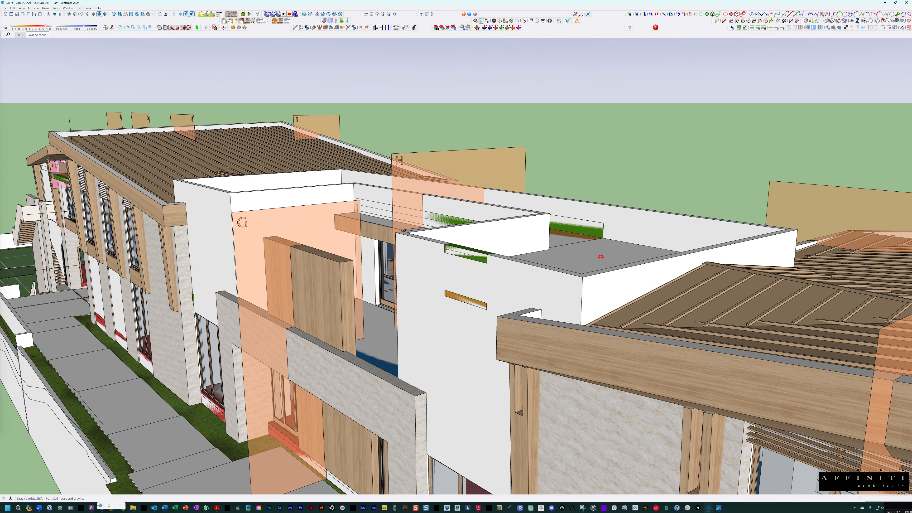
- Circle the long rear parapet wall near the orange roof slab with a freehand markup and erase it
middle_click_drag(601, 257, 603, 262)
scroll(604, 256, "up", 3)
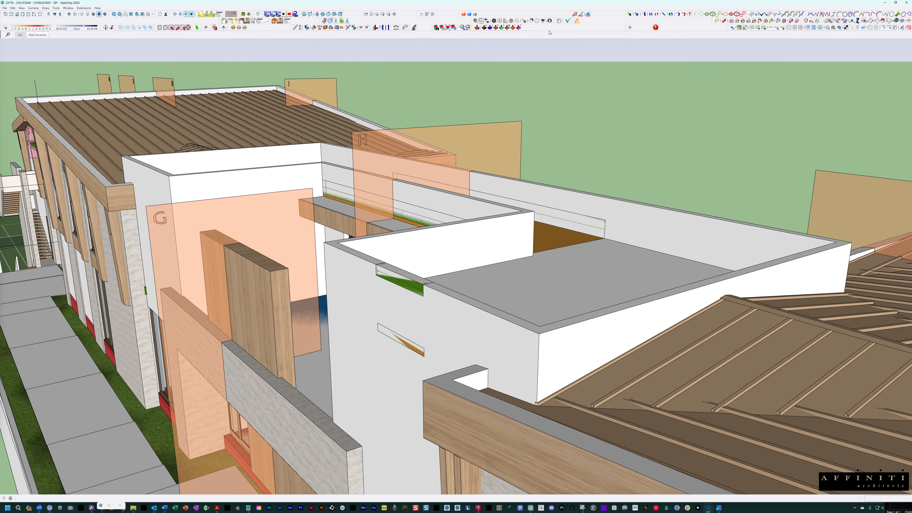
left_click(575, 14)
left_click_drag(605, 196, 582, 186)
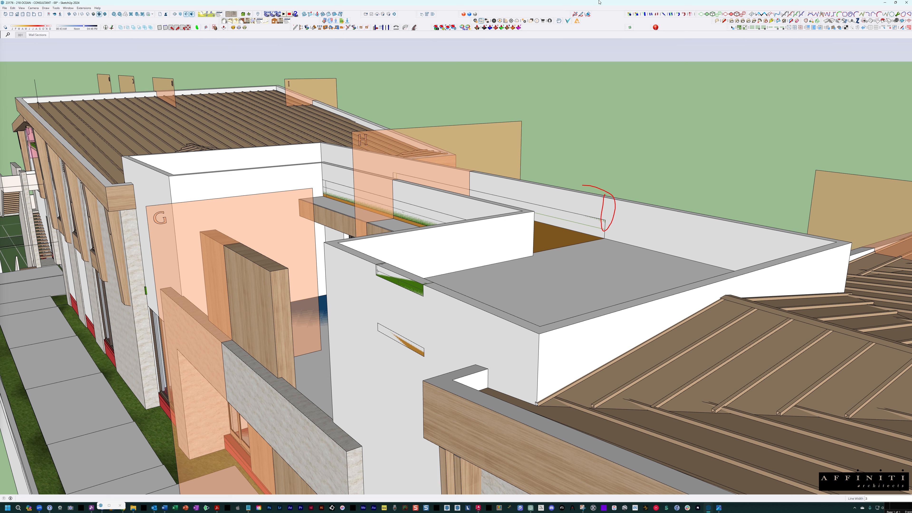
left_click(587, 14)
left_click(609, 194)
- Open the wall-section group at section H, crossing the central roof parapets
middle_click_drag(477, 185, 458, 193)
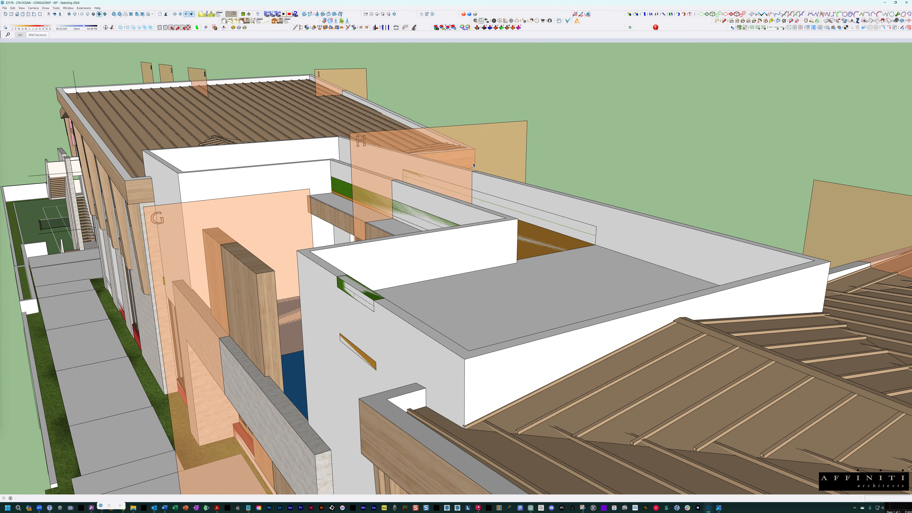
key("space")
scroll(473, 175, "up", 3)
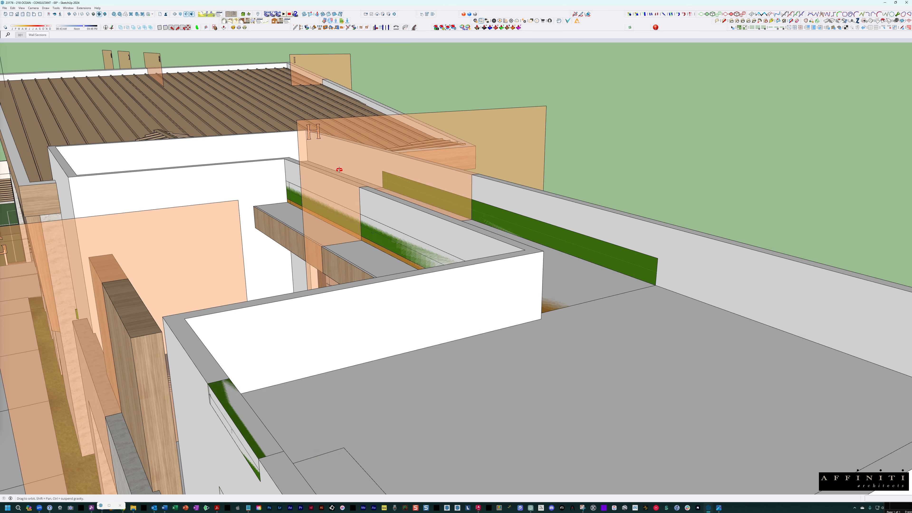
middle_click_drag(396, 155, 458, 142)
double_click(527, 172)
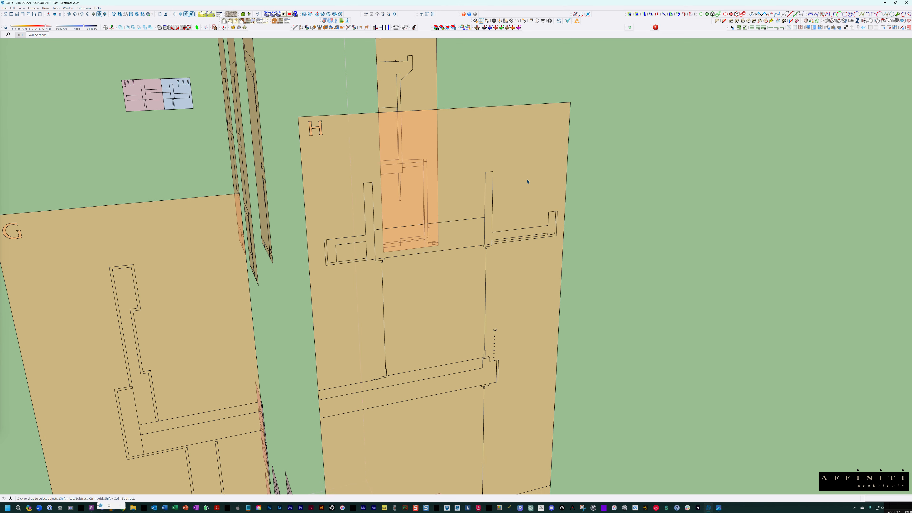
- Examine section H's roof slab, parapets and overhang profile next to section G
scroll(468, 209, "up", 3)
middle_click_drag(469, 209, 515, 140)
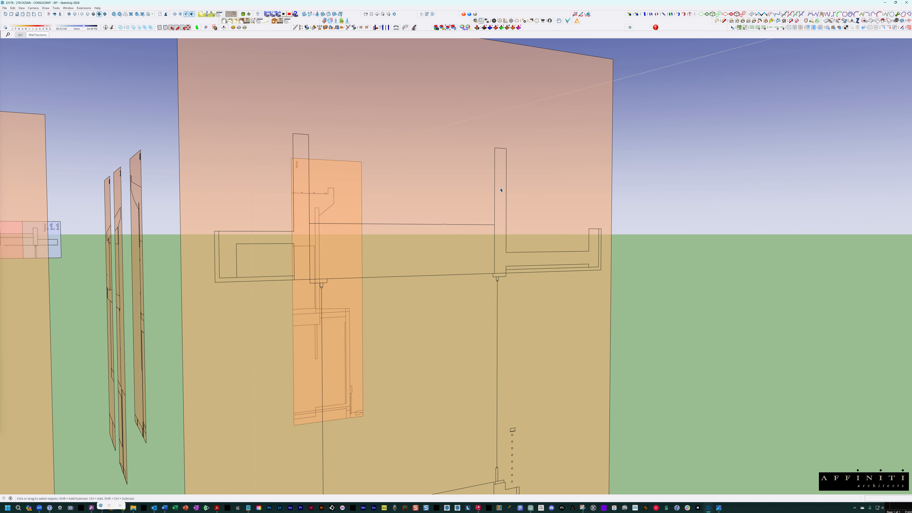
middle_click_drag(491, 195, 503, 273)
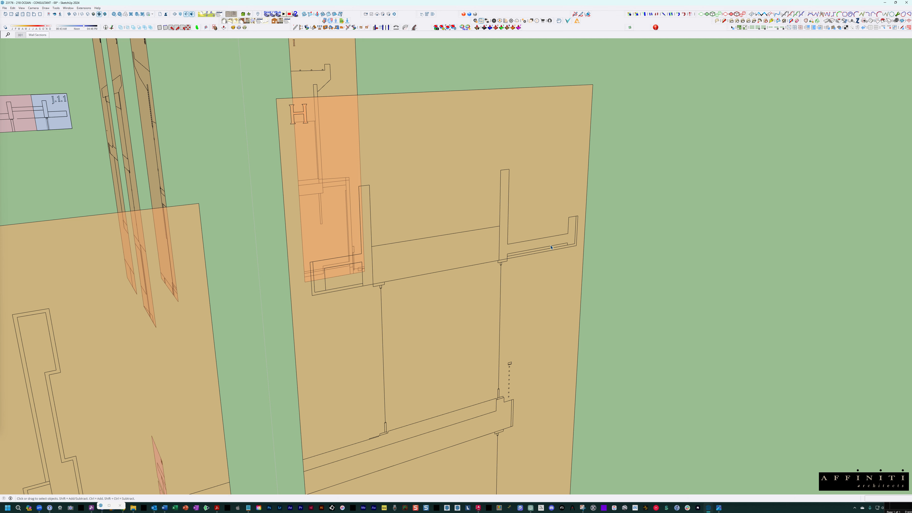
scroll(470, 368, "down", 3)
middle_click_drag(480, 335, 544, 258)
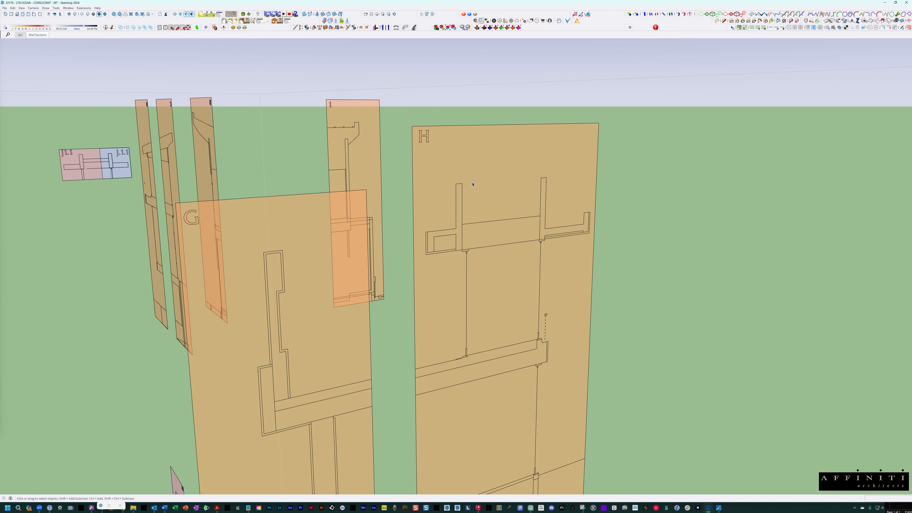
- Open section H for editing and select its faces above, within and below the roof slab
left_click(469, 154)
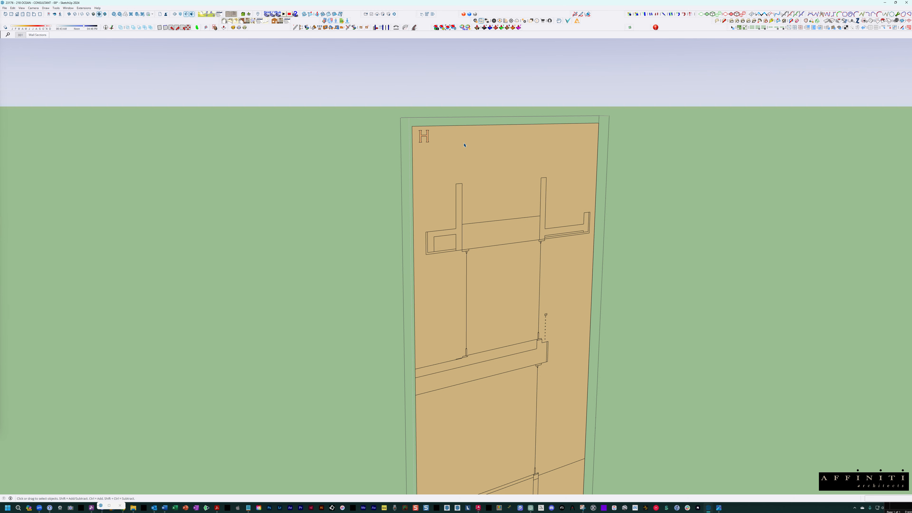
scroll(465, 146, "down", 1)
left_click(485, 154)
left_click(488, 226, "shift")
left_click(485, 299, "shift")
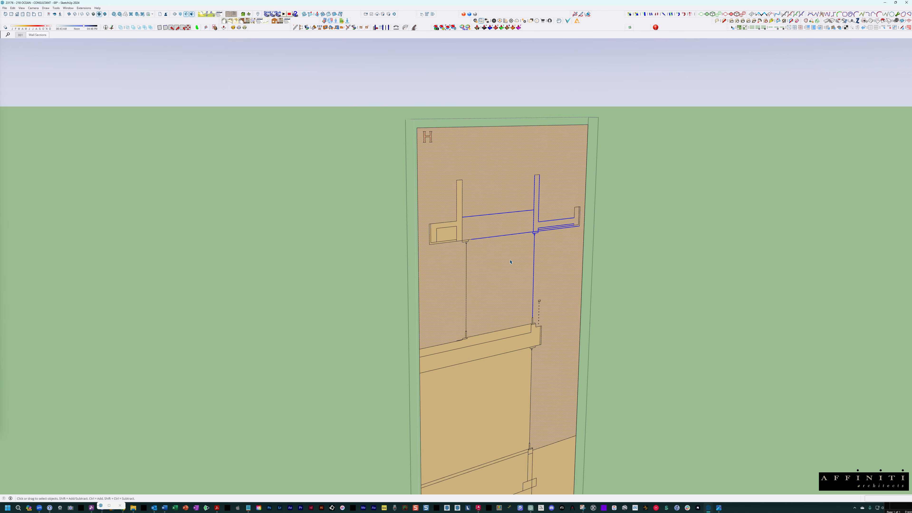
- Select section H's parapet face that continues into the roof overhang and its upturned end
scroll(510, 262, "down", 3)
scroll(526, 237, "up", 2)
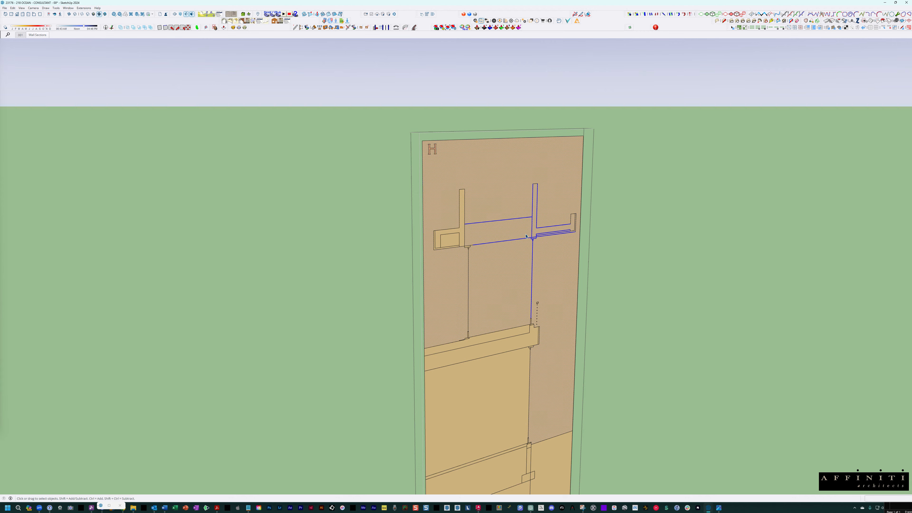
middle_click_drag(525, 244, 480, 186, "shift")
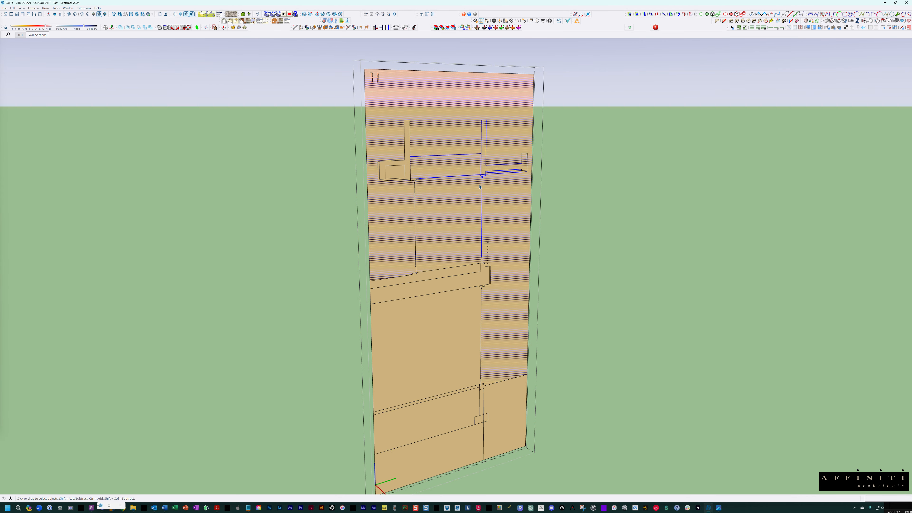
scroll(480, 186, "up", 4)
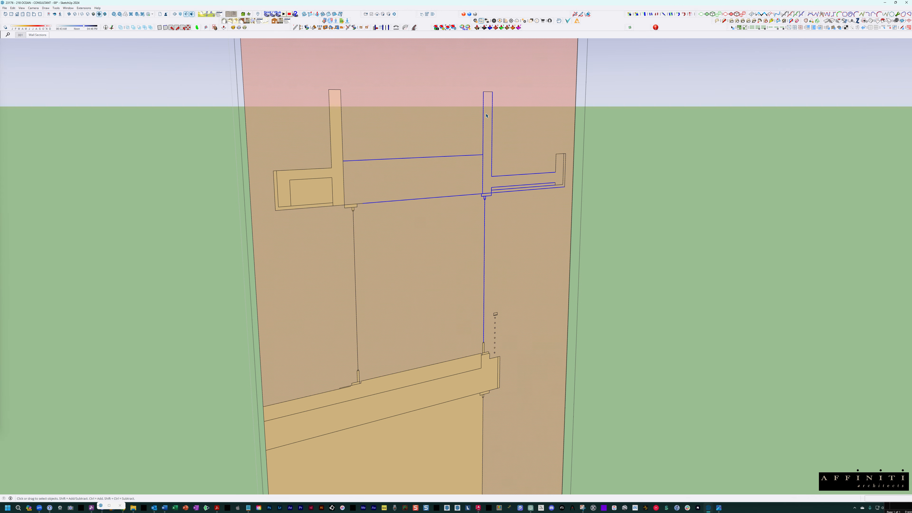
left_click(490, 101)
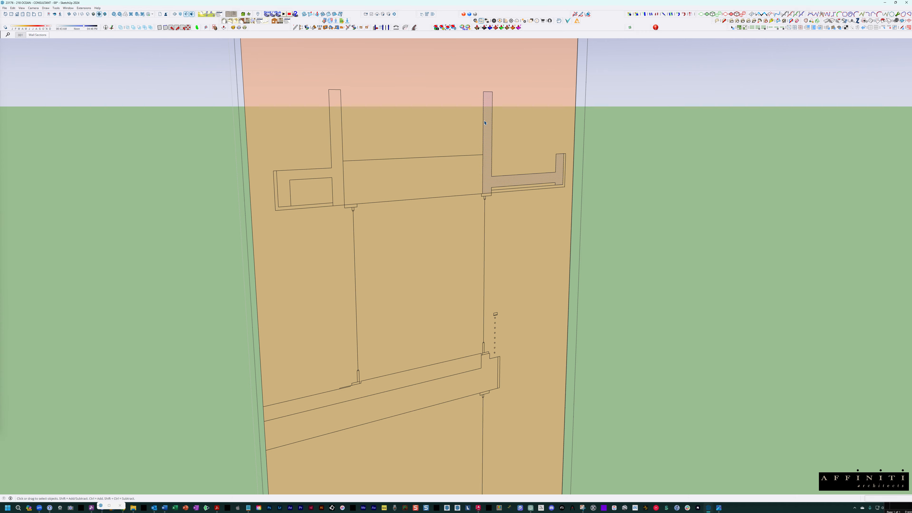
- Select all of section H's connected geometry and run CleanUp on it with the last settings
scroll(484, 123, "down", 1)
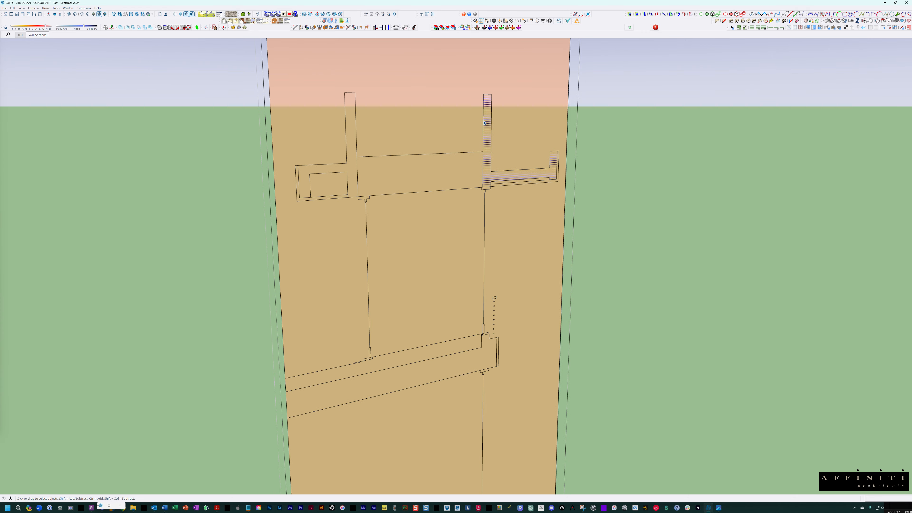
triple_click(481, 122)
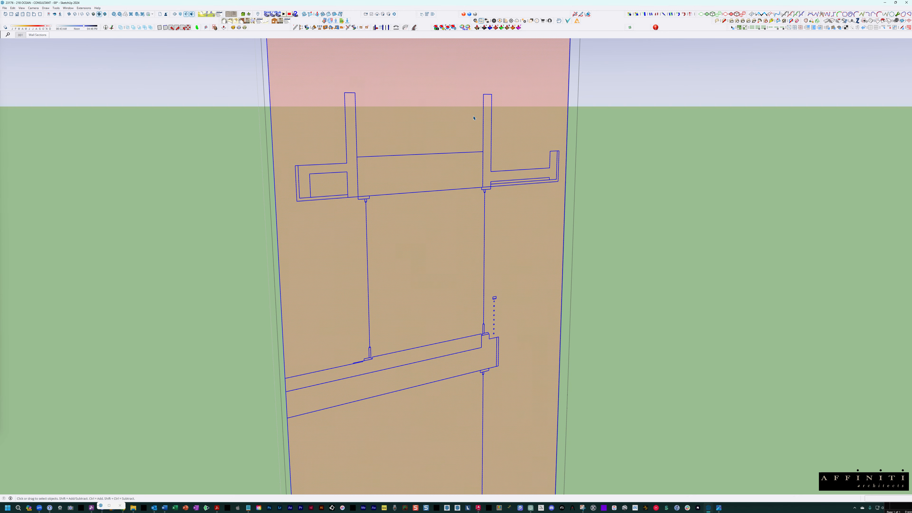
left_click(85, 9)
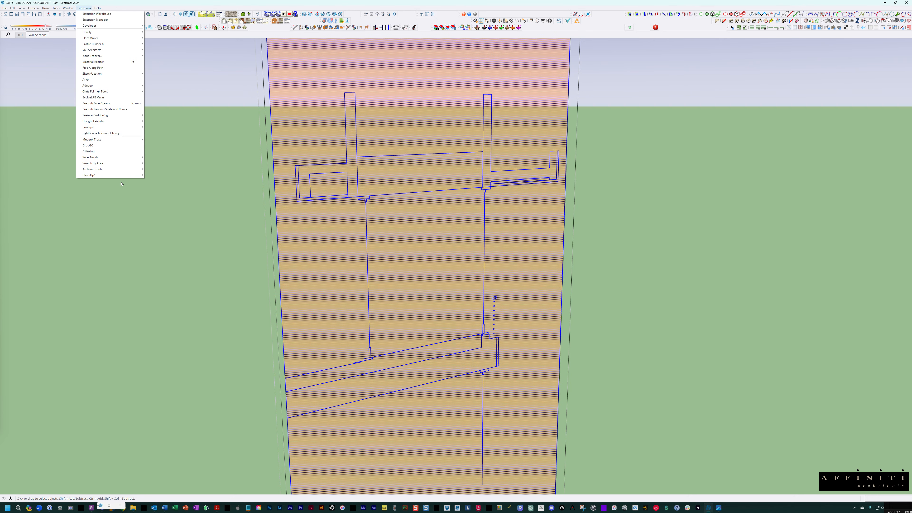
mouse_move(123, 176)
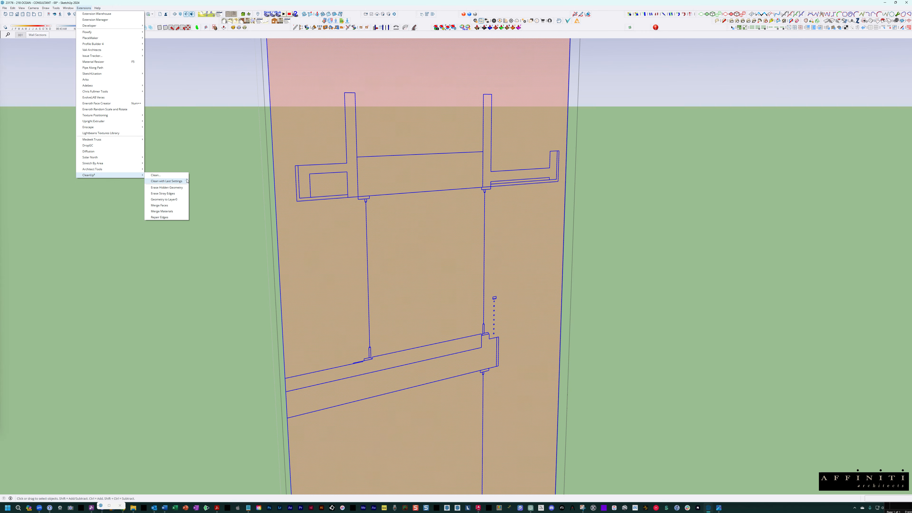
left_click(166, 181)
left_click(395, 189)
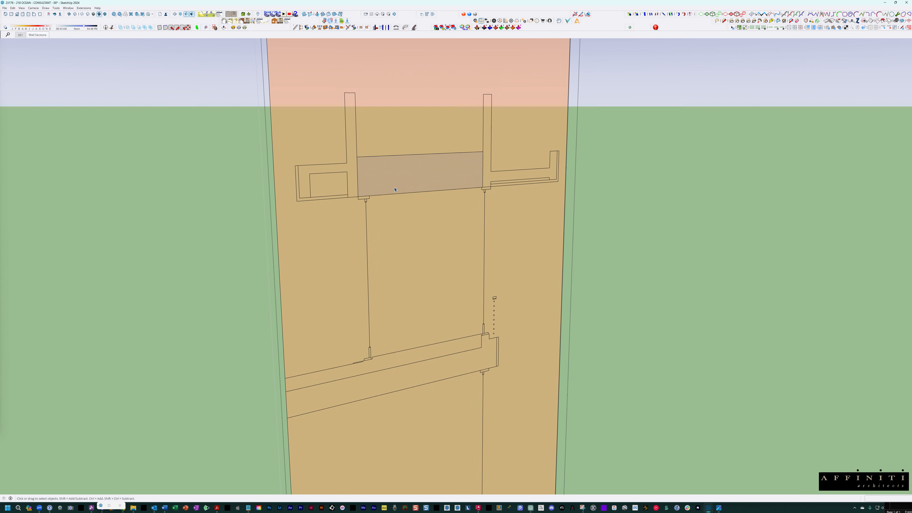
- Empty section H's plane of its interior linework and intersect its faces with the model
scroll(444, 200, "down", 1)
key("ctrl+a")
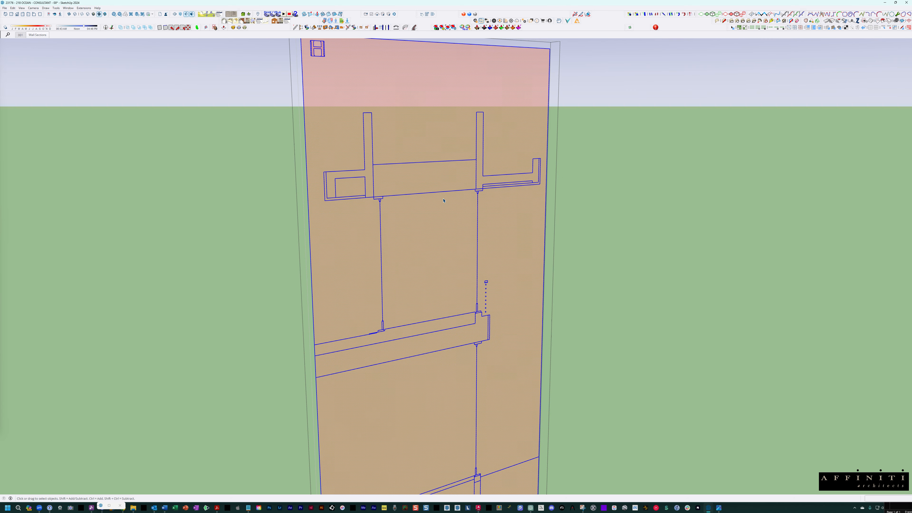
key("ctrl+z")
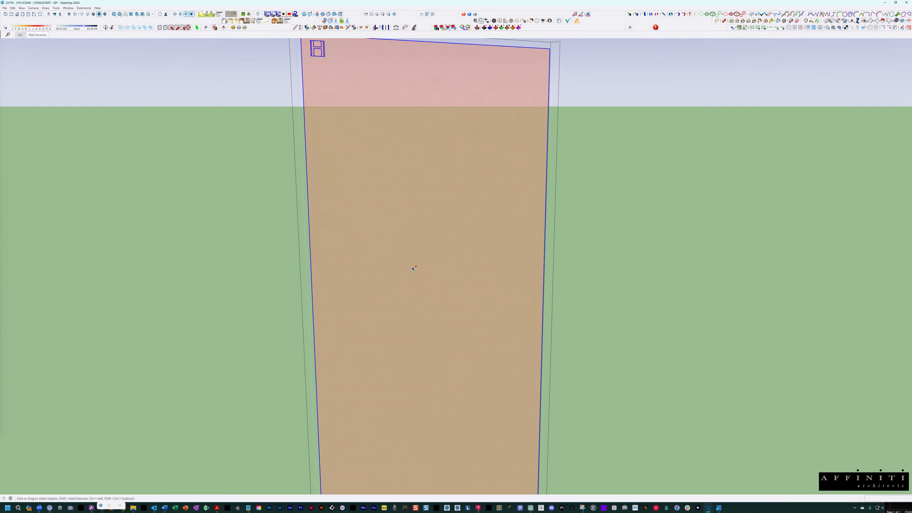
right_click(423, 197)
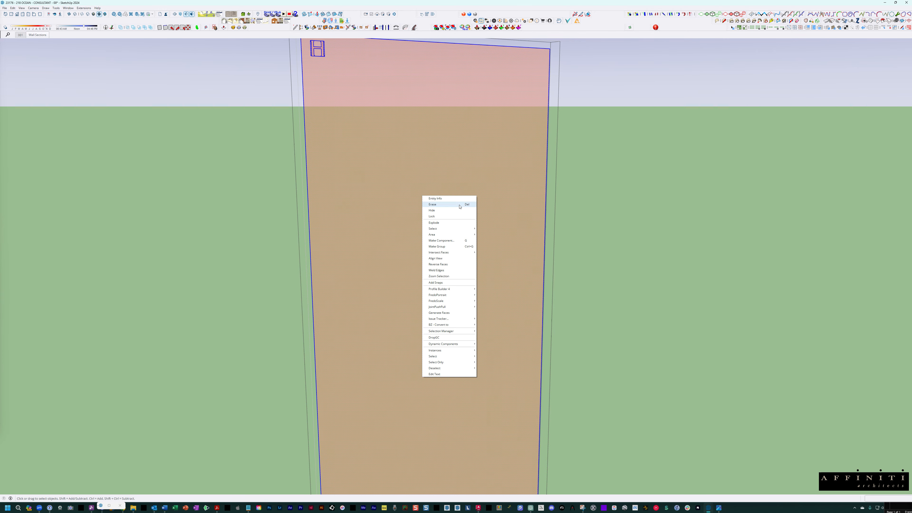
mouse_move(443, 252)
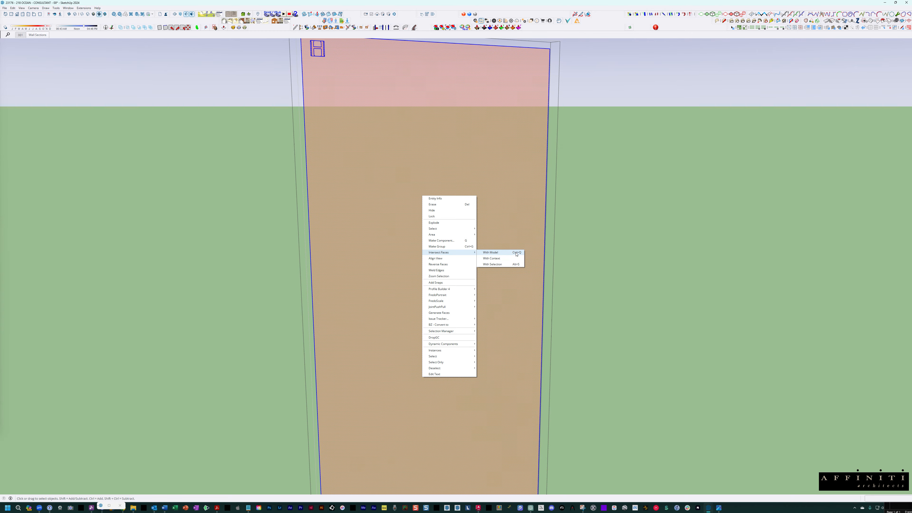
left_click(496, 253)
double_click(465, 177)
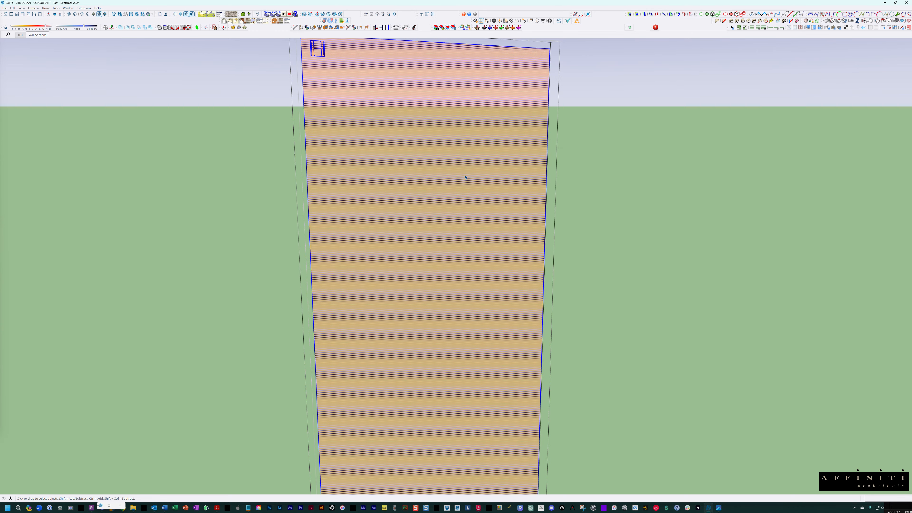
key("Delete")
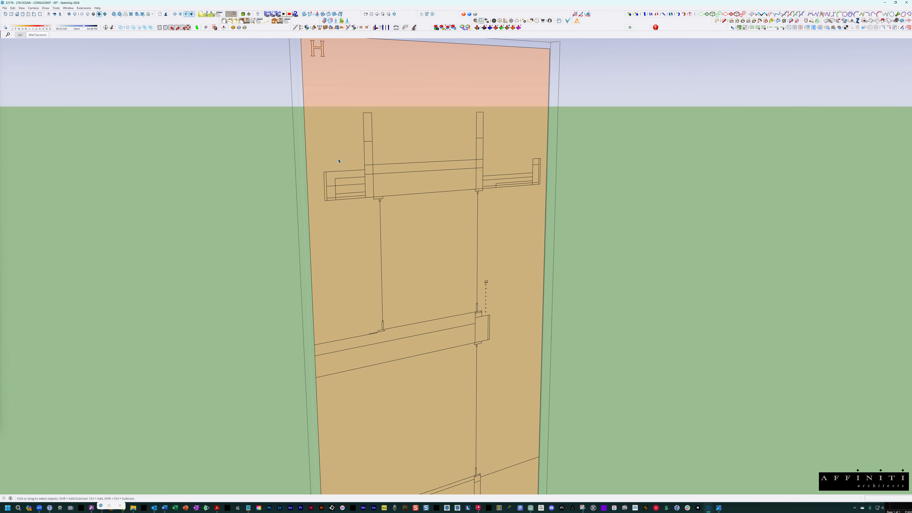
- Compare section H's intersected parapet and roof slab lines with the surrounding building geometry, with the rest of the model shown and hidden
scroll(409, 110, "up", 5)
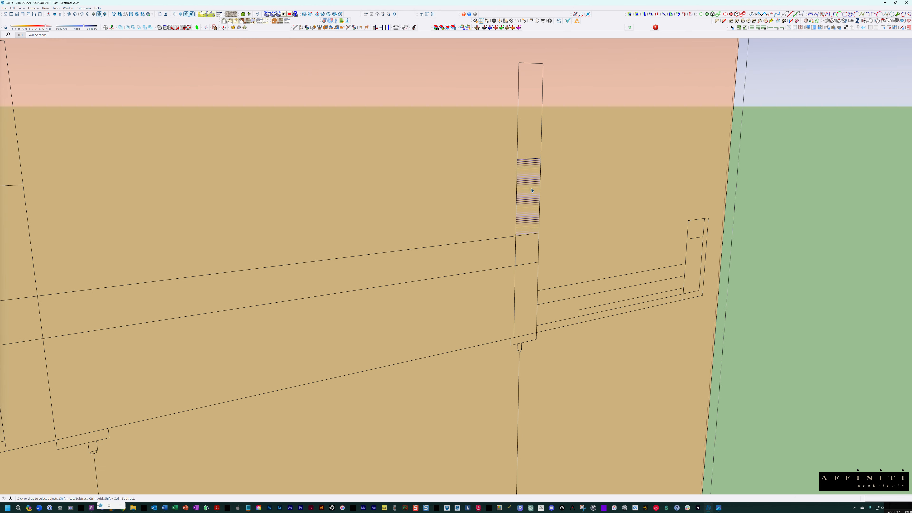
middle_click_drag(525, 168, 557, 187)
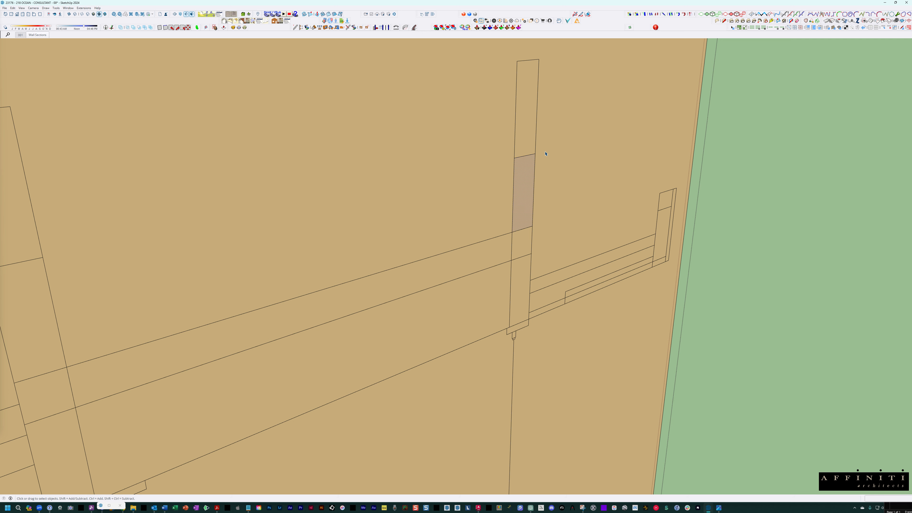
scroll(513, 217, "up", 5)
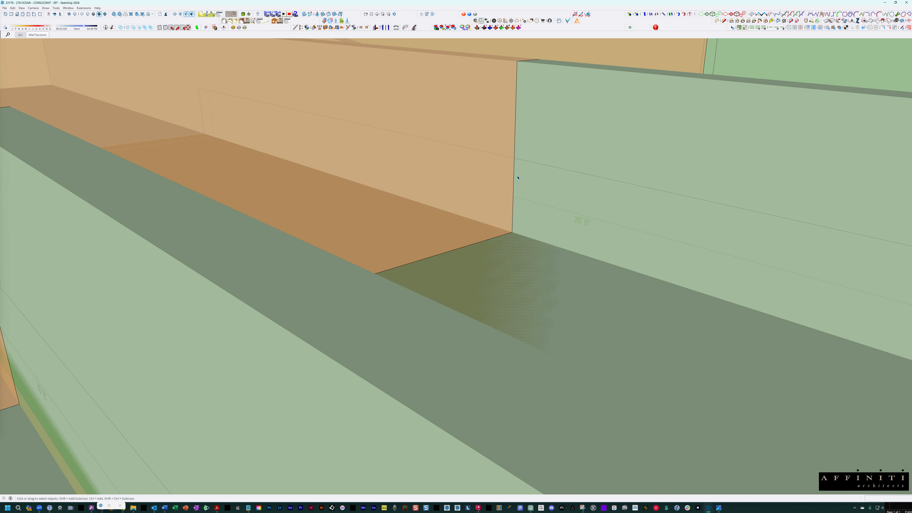
scroll(520, 168, "up", 2)
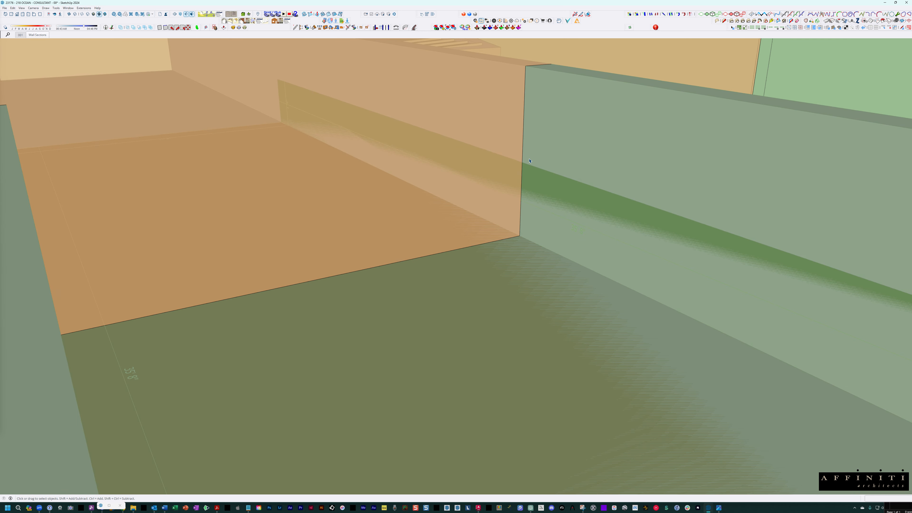
key("shift+h")
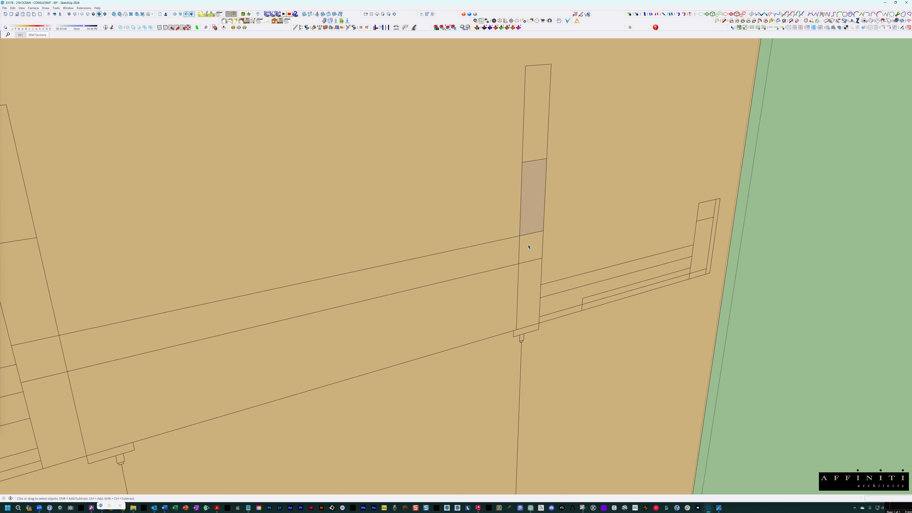
- Restore section H's original linework and close the section and the wall-section group
scroll(542, 172, "down", 6)
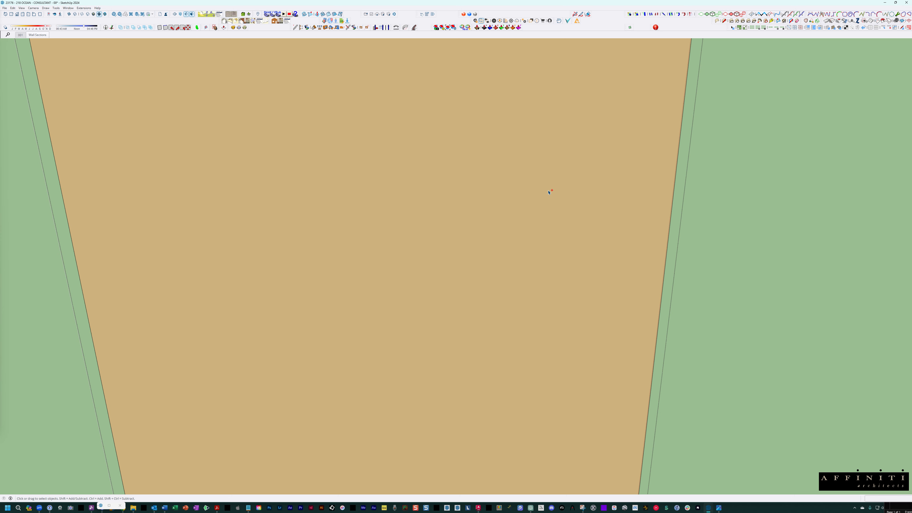
middle_click_drag(546, 187, 534, 210)
key("Escape")
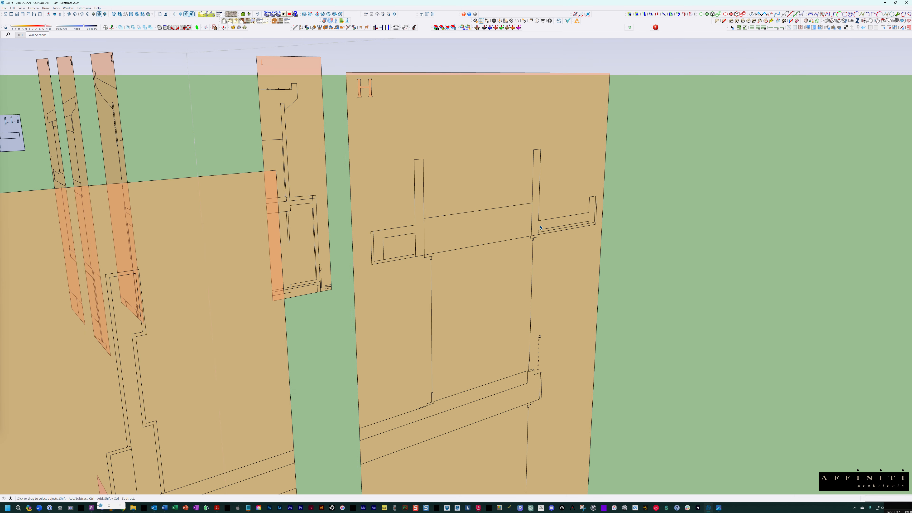
scroll(534, 210, "down", 2)
key("Escape")
- Examine where the wall-section planes cut through the building, from the roof terrace and balcony corner to the tennis court end
scroll(534, 210, "down", 1)
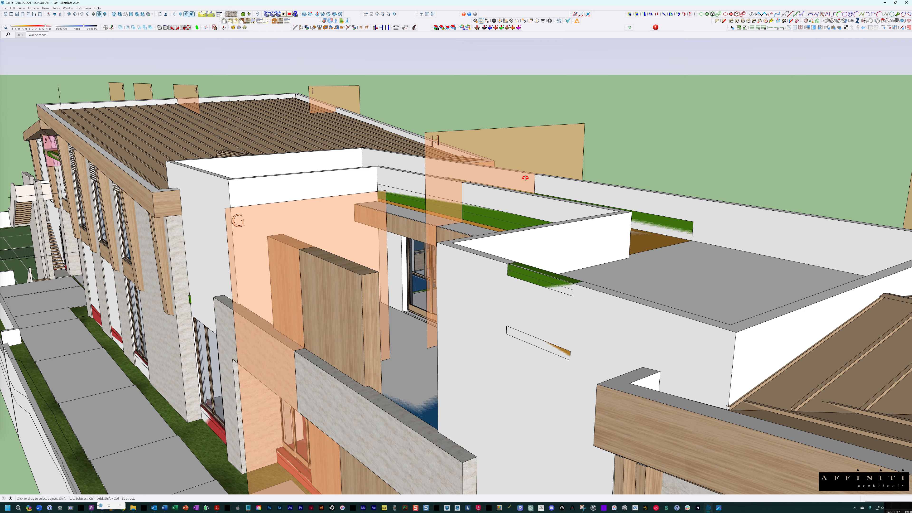
middle_click_drag(523, 177, 524, 186)
scroll(523, 186, "down", 3)
middle_click_drag(589, 295, 368, 145, "shift")
scroll(498, 245, "down", 3)
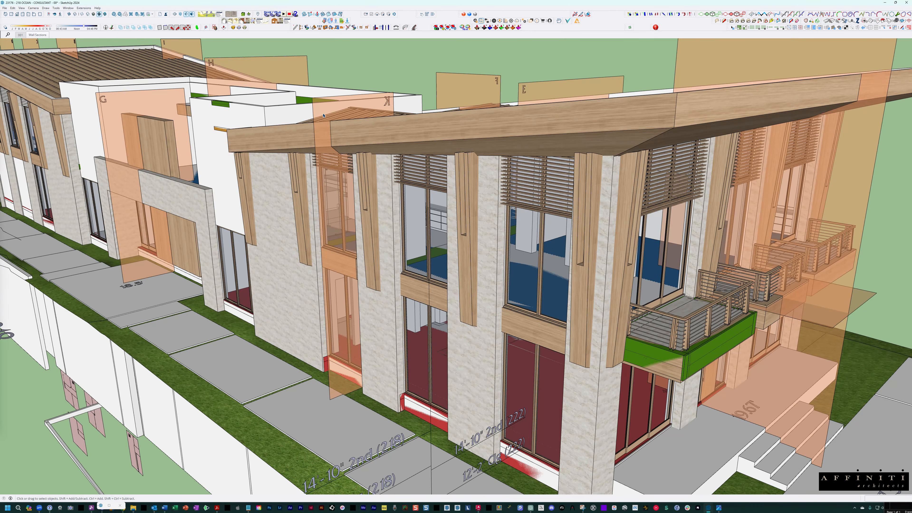
middle_click_drag(327, 124, 603, 219, "shift")
middle_click_drag(108, 126, 453, 194, "shift")
scroll(354, 226, "up", 2)
scroll(354, 226, "up", 2)
scroll(451, 187, "up", 2)
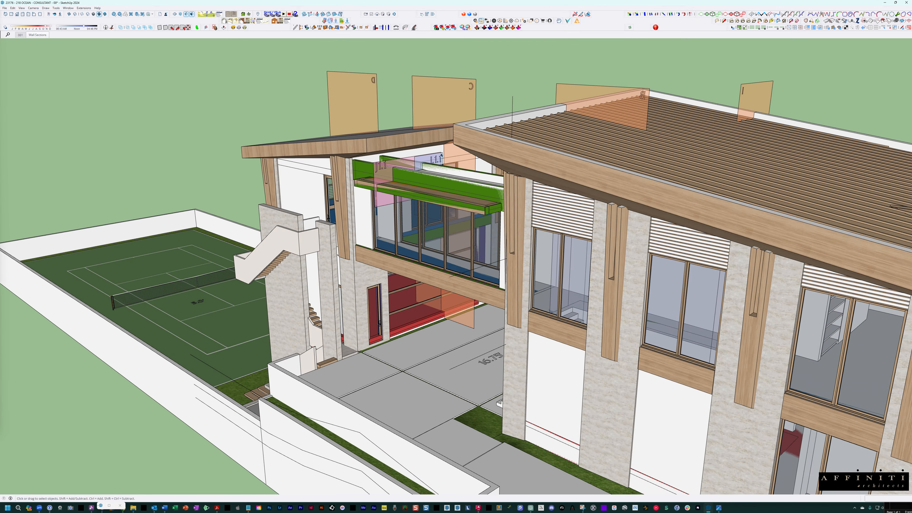
- Select the wall-section group and examine its copies of sections A to I laid out flat away from the building
left_click(437, 162)
scroll(438, 162, "up", 3)
middle_click_drag(439, 163, 467, 212)
scroll(636, 174, "down", 3)
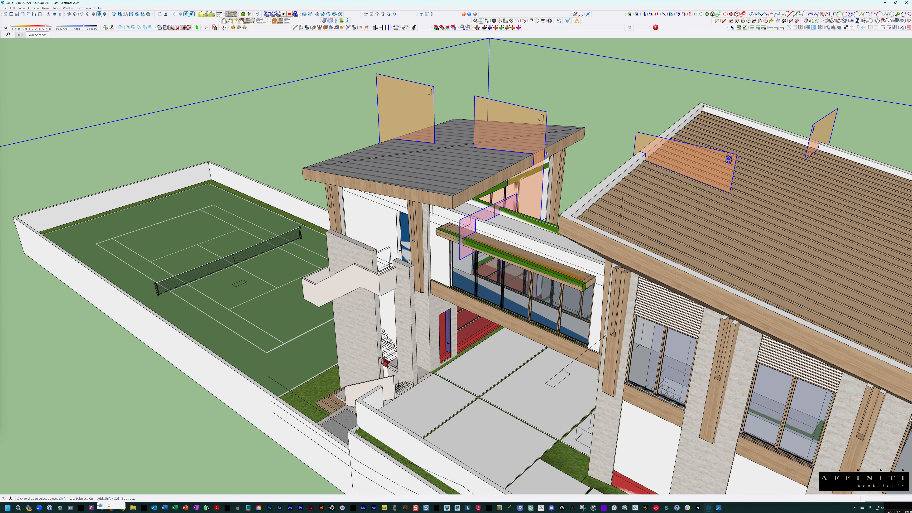
key("shift+z")
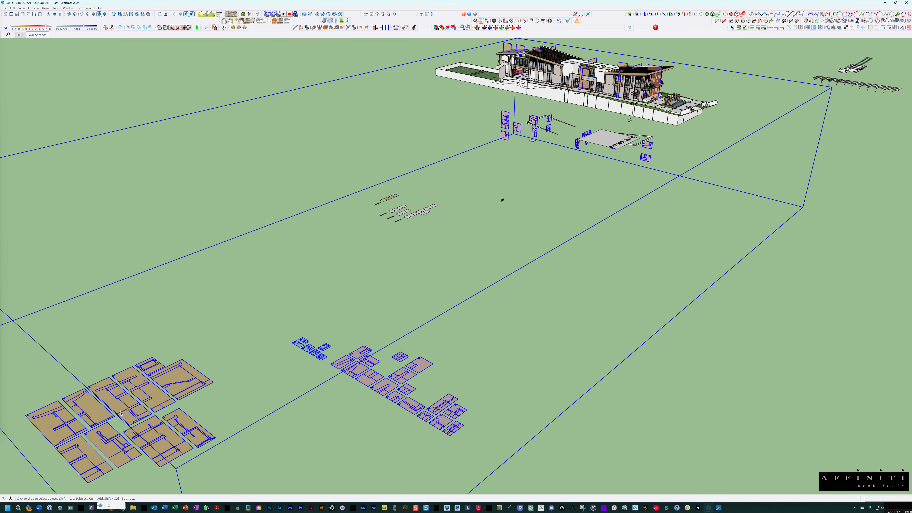
mouse_move(121, 414)
middle_mouse_down("shift")
mouse_move(248, 362)
mouse_move(183, 402)
mouse_move(342, 318)
middle_mouse_up("shift")
scroll(180, 401, "up", 4)
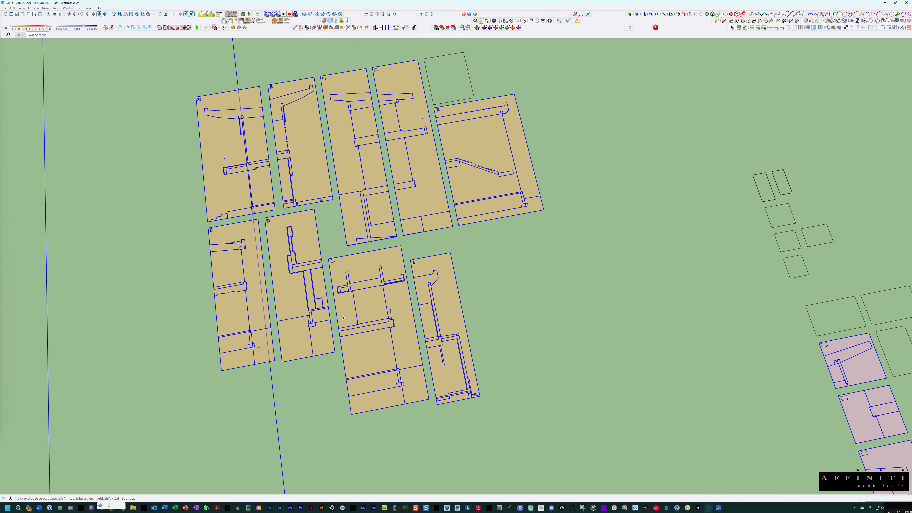
scroll(345, 258, "up", 2)
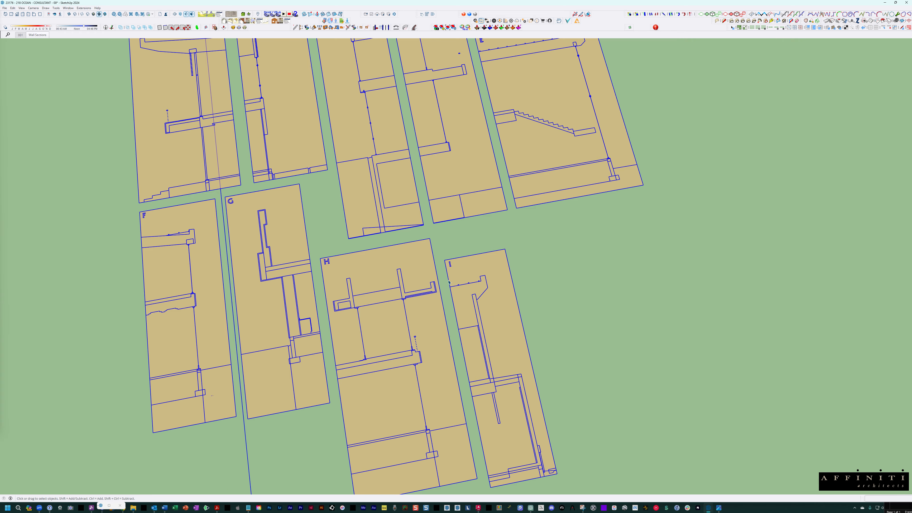
scroll(448, 282, "down", 2)
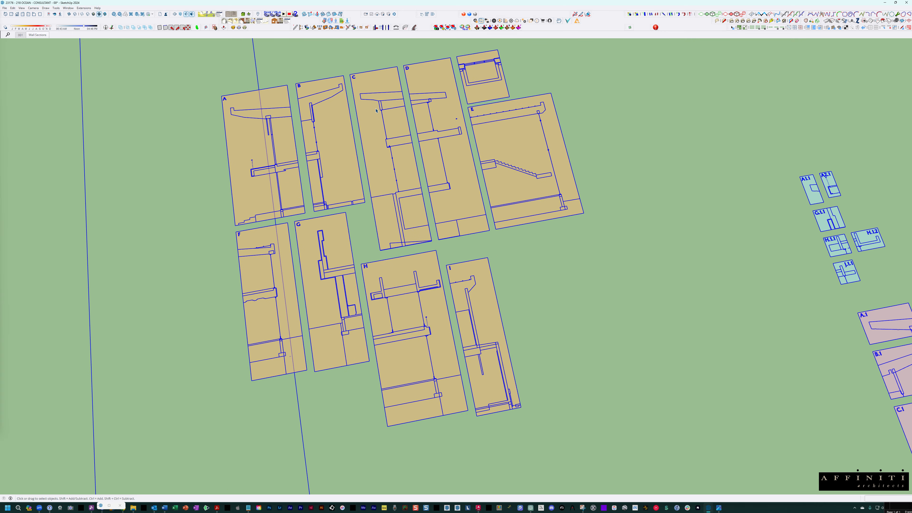
scroll(464, 126, "down", 3)
- Return to the building, open the wall-section group and select section C
middle_click_drag(798, 194, 127, 469, "shift")
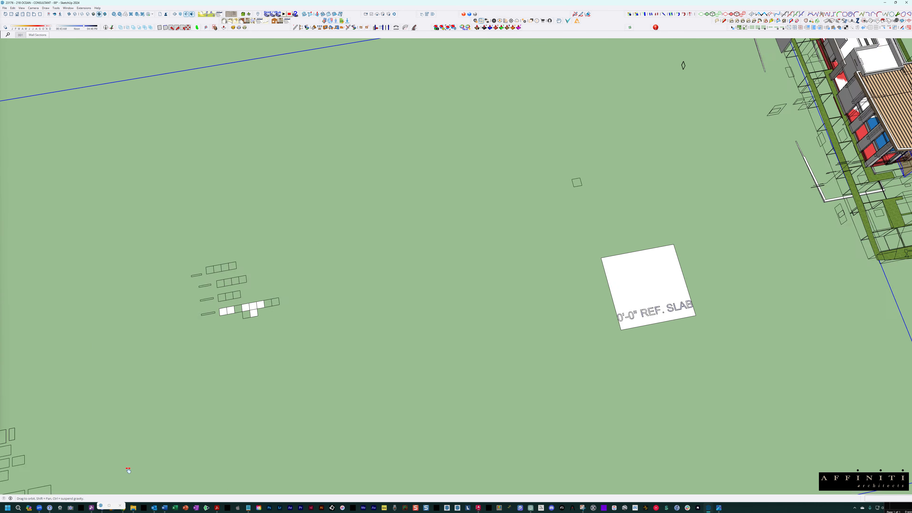
middle_click_drag(590, 319, 621, 212, "shift")
scroll(347, 155, "up", 5)
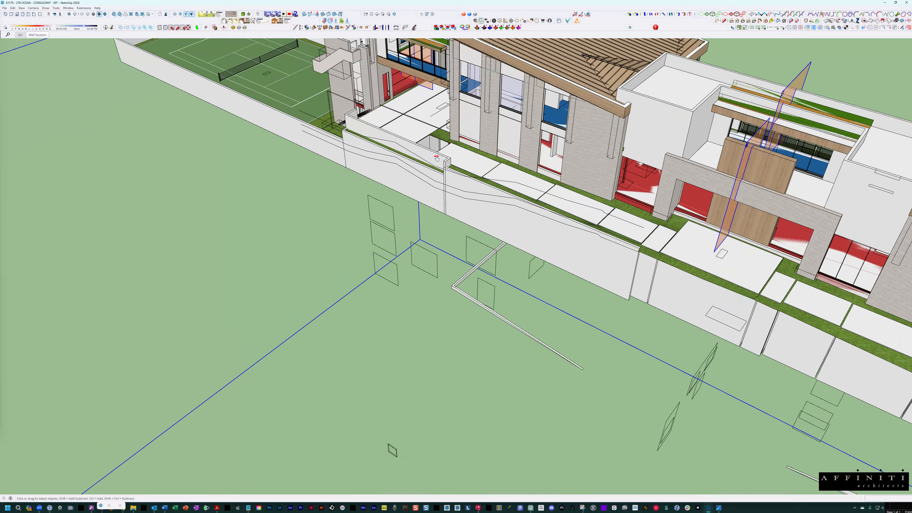
middle_click_drag(360, 143, 419, 215, "shift")
scroll(419, 207, "up", 2)
scroll(419, 207, "up", 2)
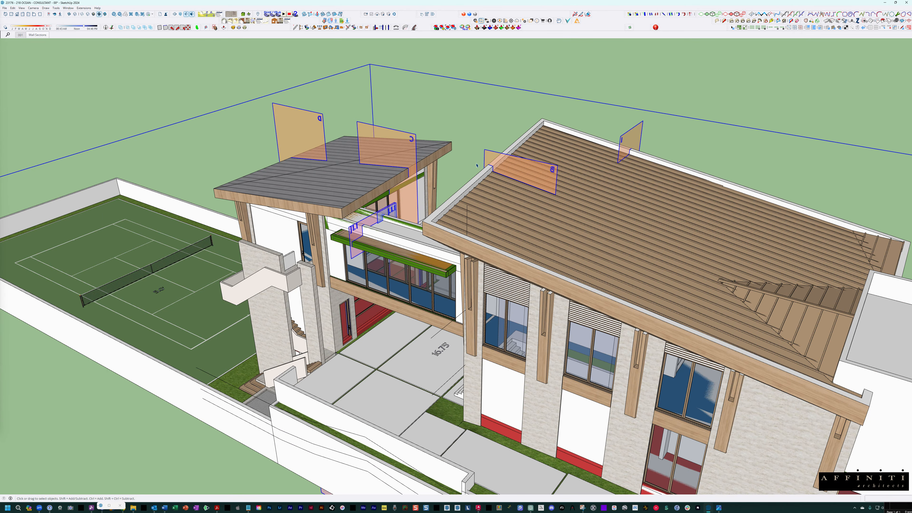
double_click(404, 147)
left_click(404, 147)
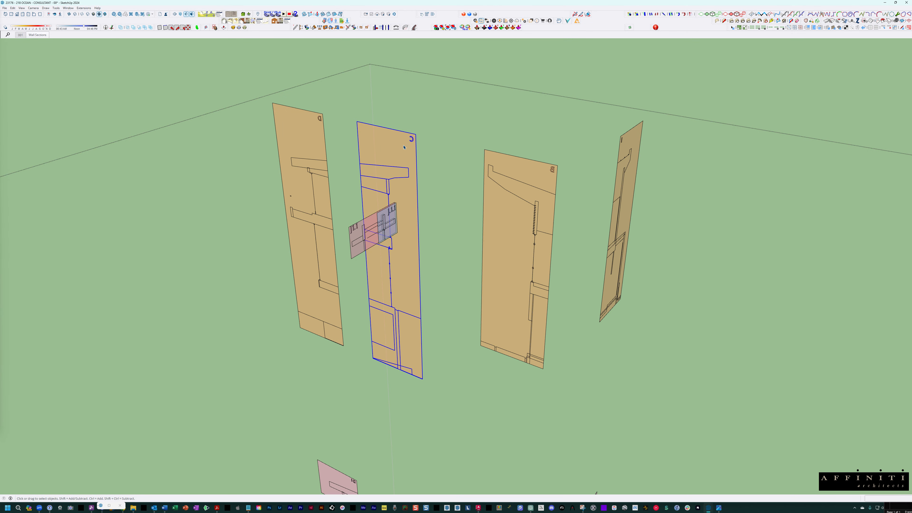
- Create a copy of section C rotated 90 degrees about a point on the ground beside the section
middle_click_drag(416, 274, 416, 295)
scroll(417, 370, "up", 2)
key("q")
key("ctrl")
left_click(439, 412)
left_click(458, 376)
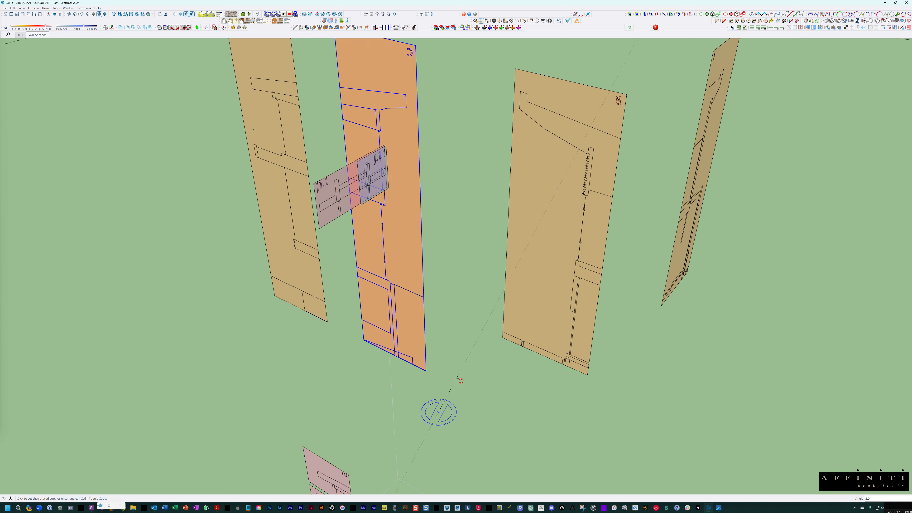
type("90")
key("Return")
key("space")
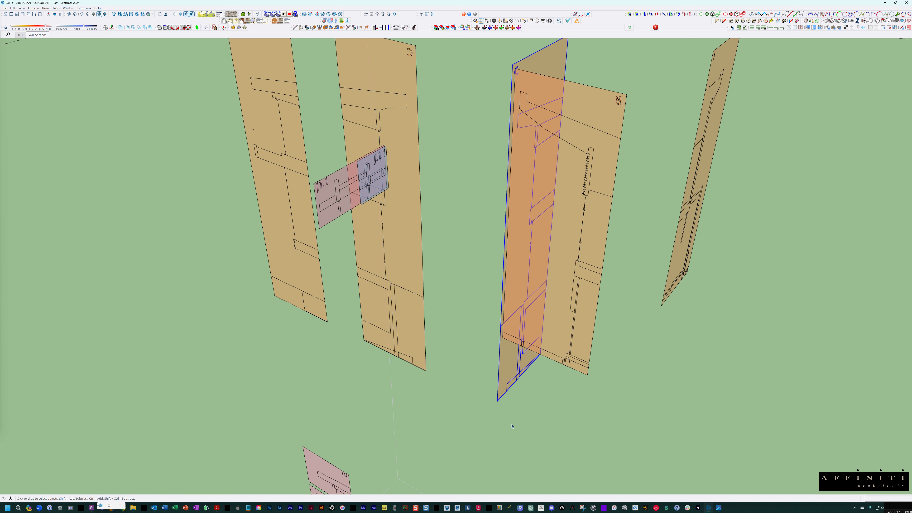
- Make the rotated section copy unique and rename its component definition as DETAIL
right_click(514, 162)
left_click(542, 194)
left_click_drag(911, 113, 440, 113)
left_click_drag(437, 149, 425, 148)
type("DETAIL")
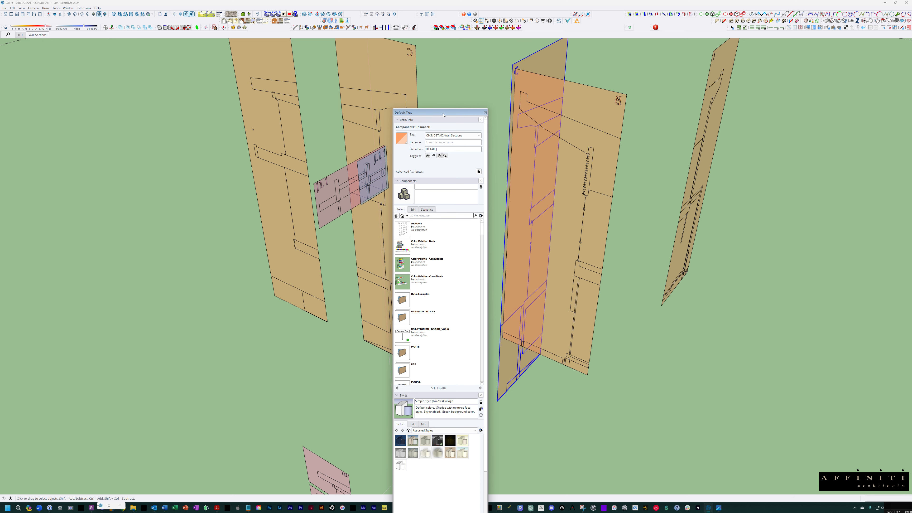
left_click_drag(444, 109, 14, 108)
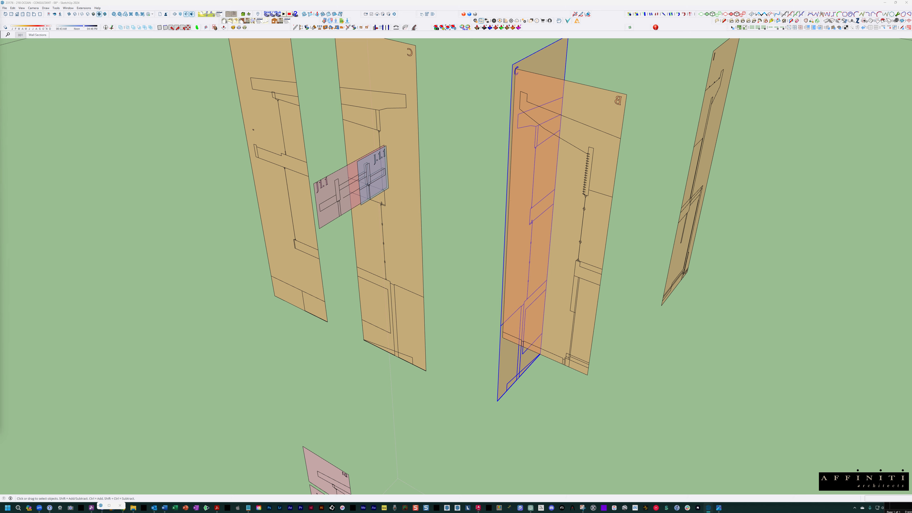
middle_click_drag(586, 168, 557, 173)
right_click(554, 71)
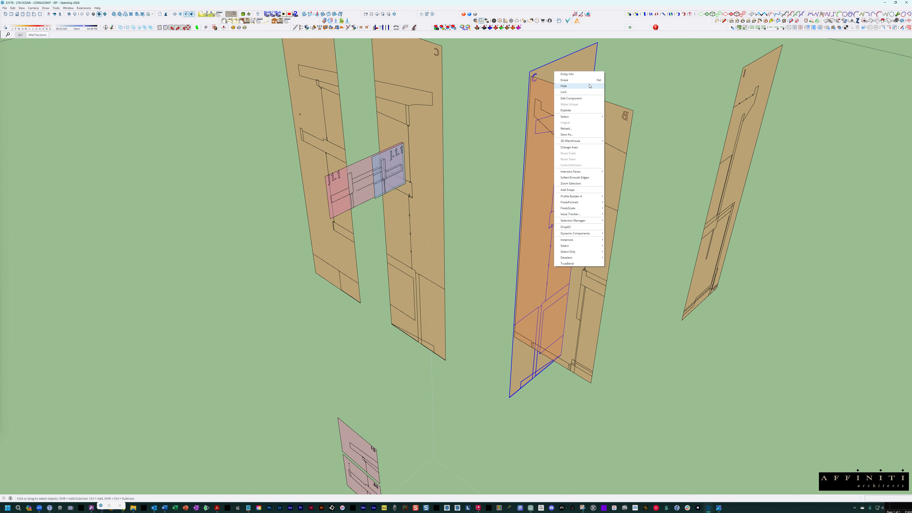
left_click(570, 62)
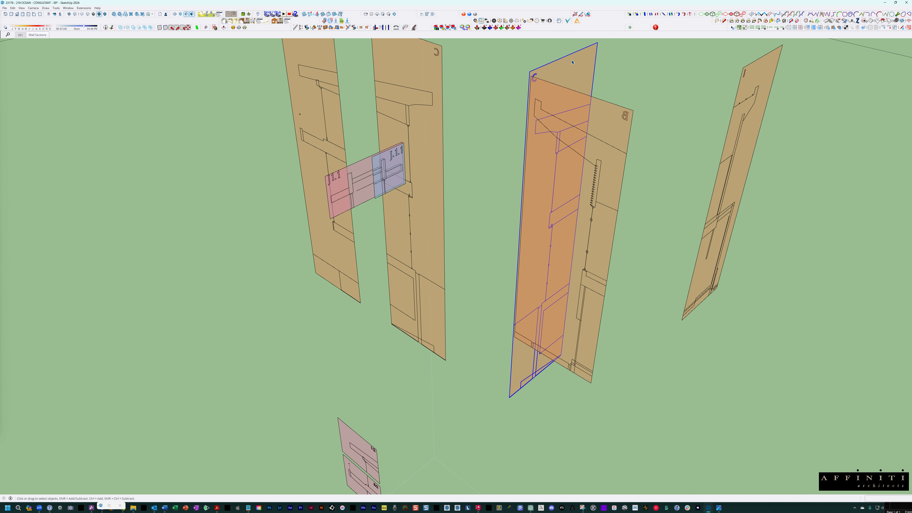
- Open the rotated section copy for editing, select its letter C label and bring up the label's options
middle_click_drag(565, 71, 399, 145)
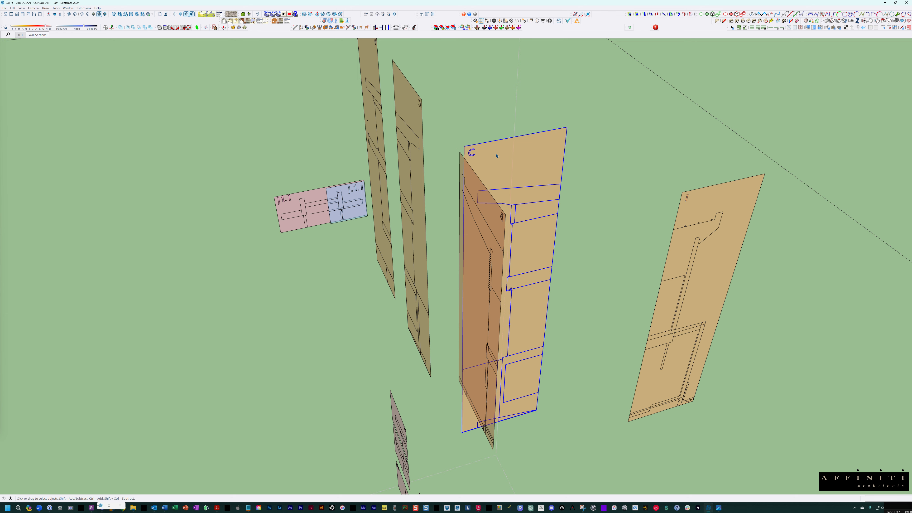
double_click(496, 156)
scroll(477, 164, "up", 6)
left_click(468, 150)
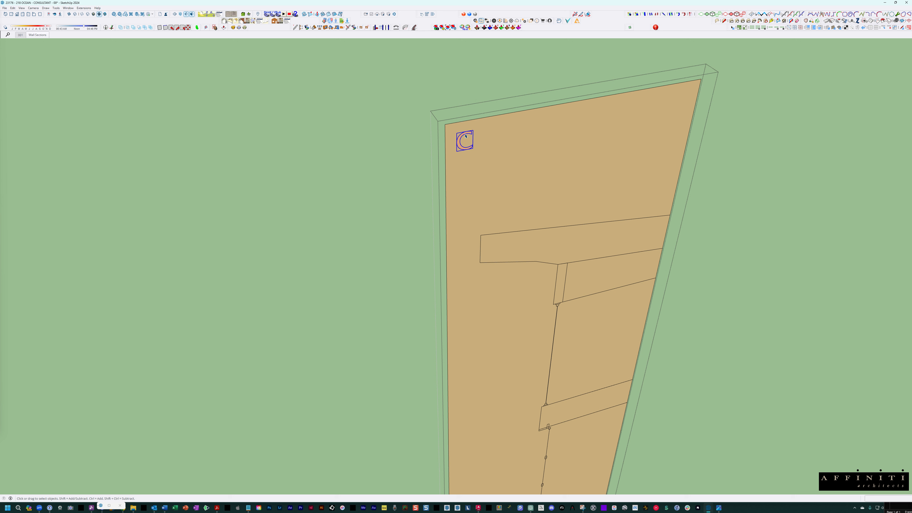
right_click(465, 136)
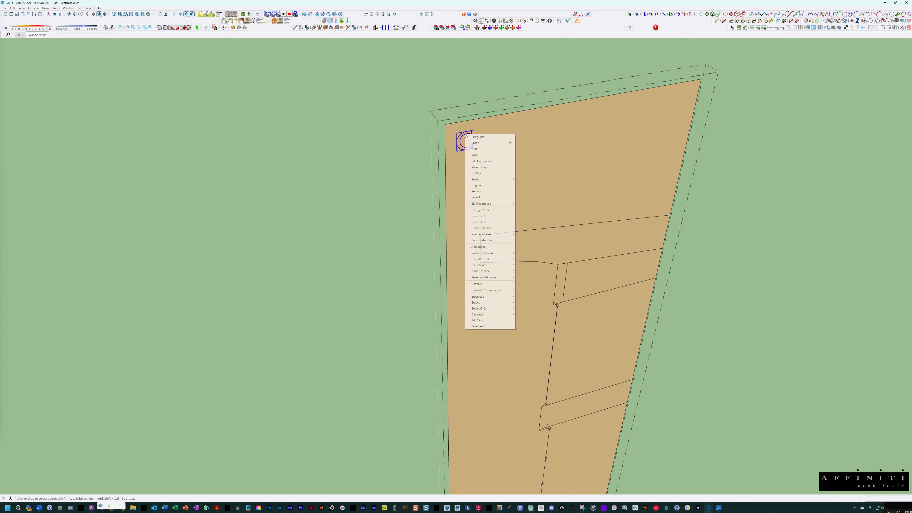